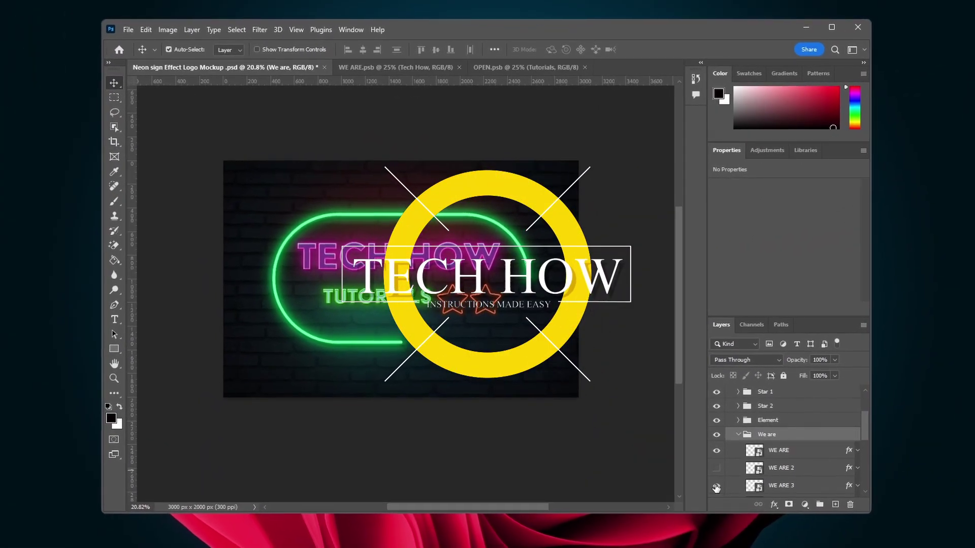
Step: Show the WE ARE 2 layer and collapse the We are group in Layers
left_click(716, 467)
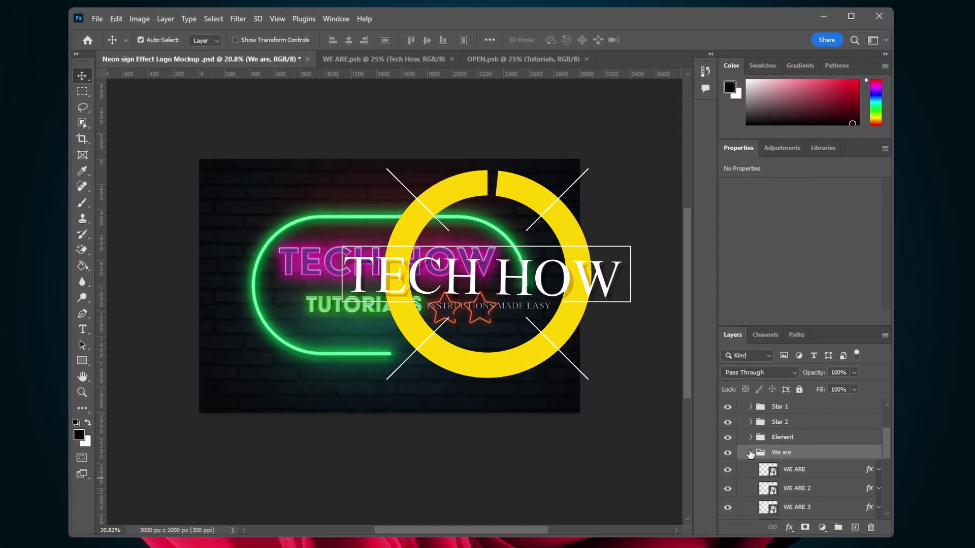
left_click(750, 452)
left_click(728, 423)
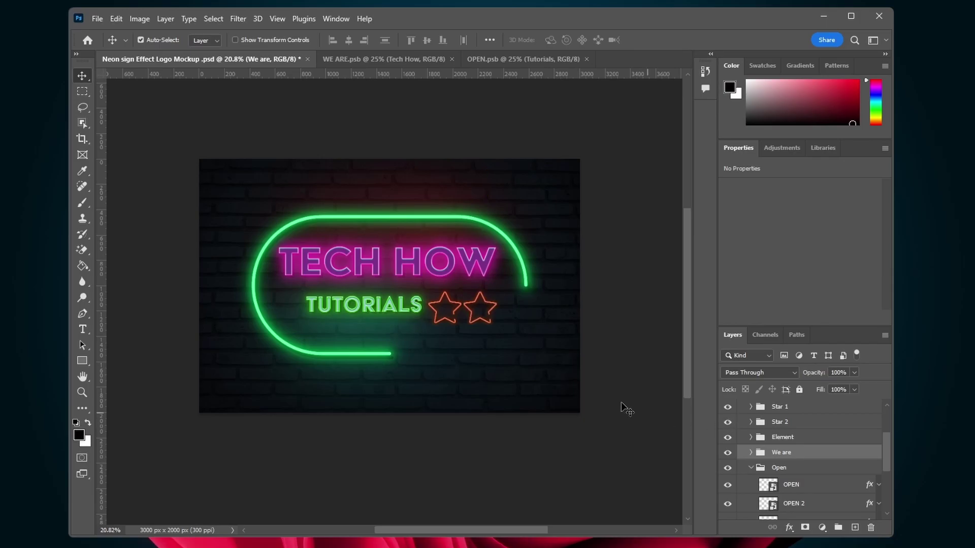
scroll(406, 283, "up", 3)
scroll(389, 253, "down", 2)
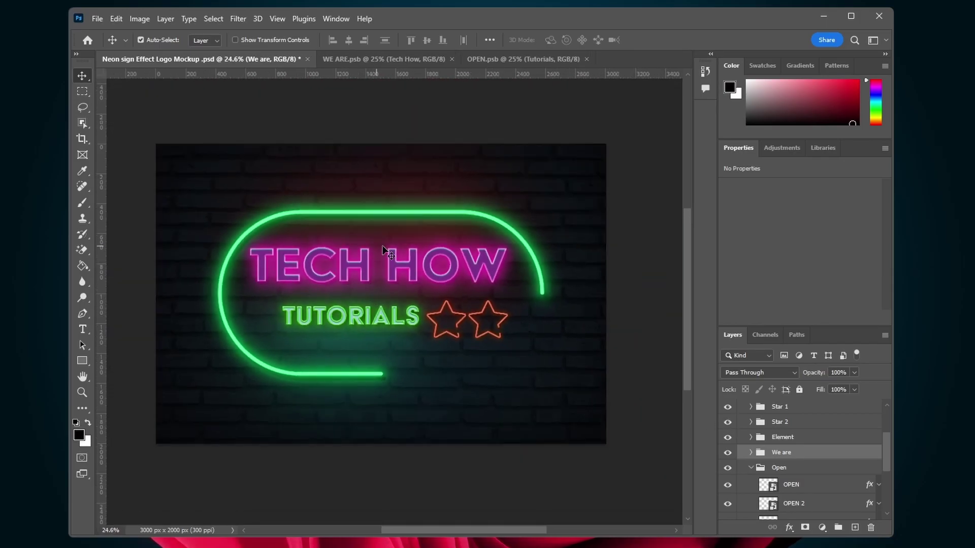
scroll(777, 471, "down", 4)
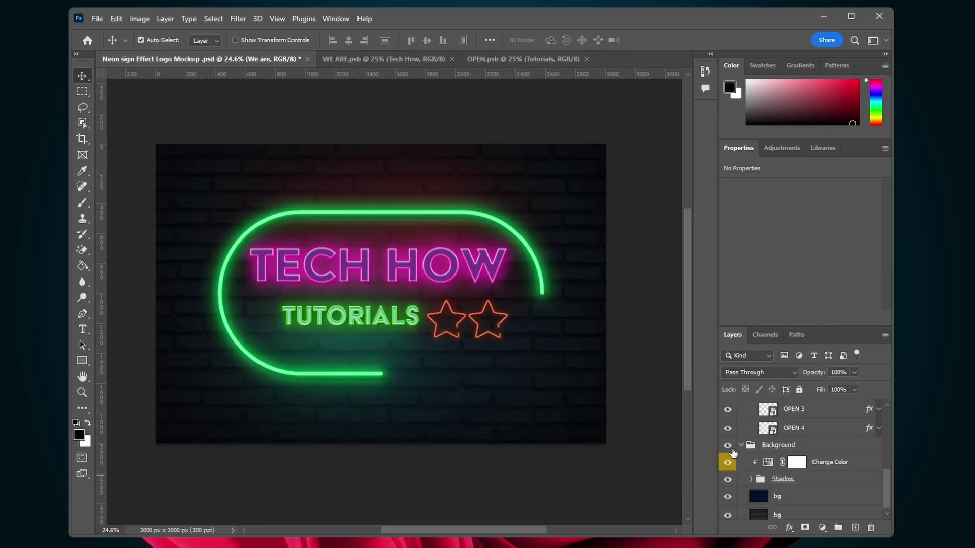
Step: Hide the Background group to preview transparency, then restore the brick wall
left_click(727, 445)
left_click(728, 447)
scroll(736, 452, "up", 4)
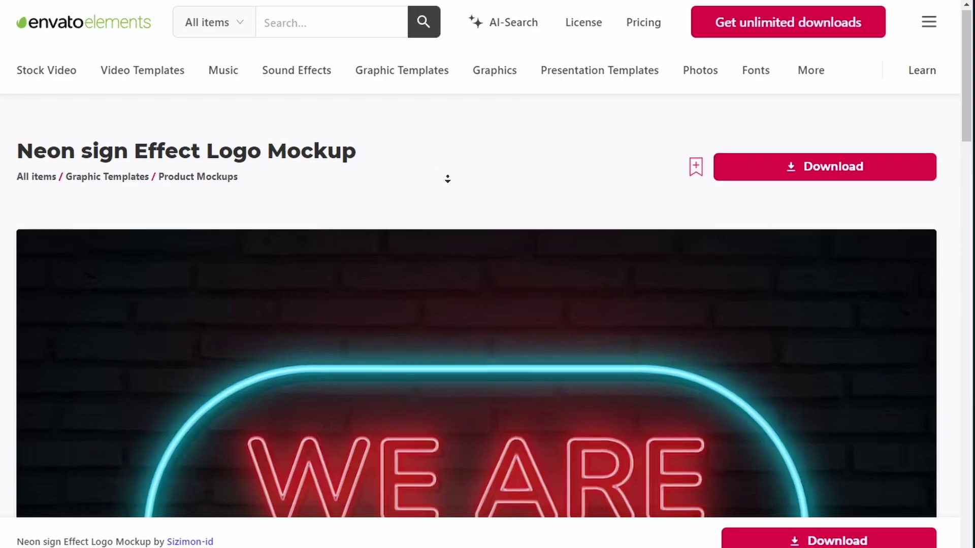
scroll(448, 179, "down", 10)
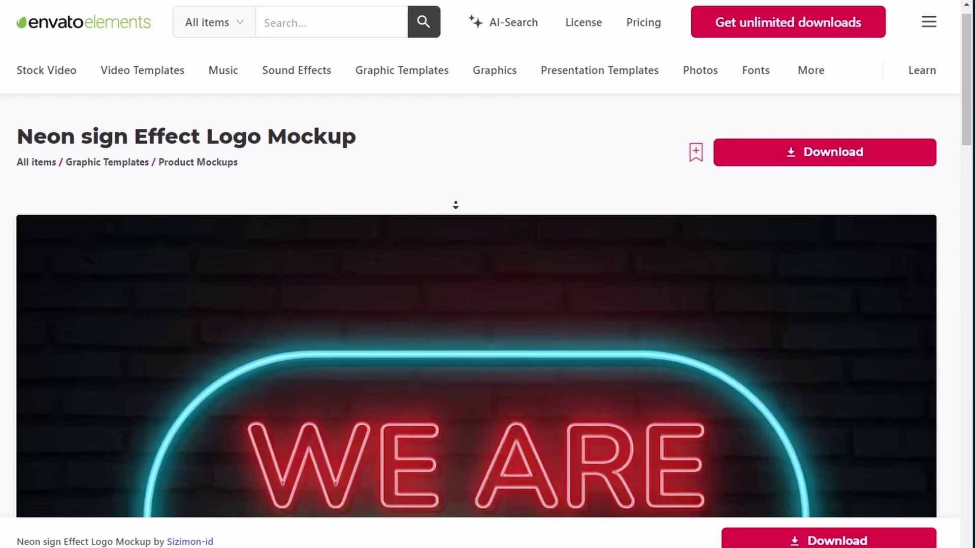
scroll(458, 241, "down", 8)
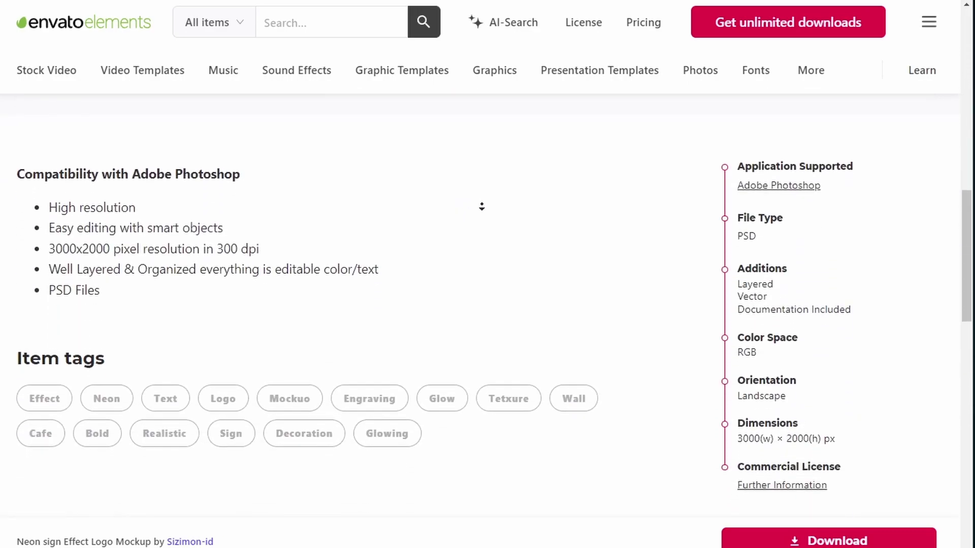
scroll(484, 214, "down", 9)
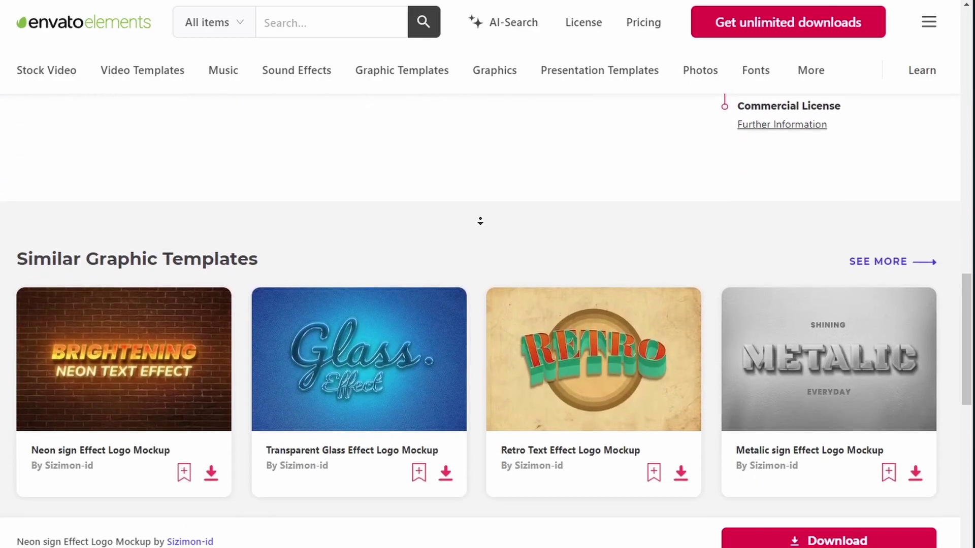
scroll(475, 201, "down", 7)
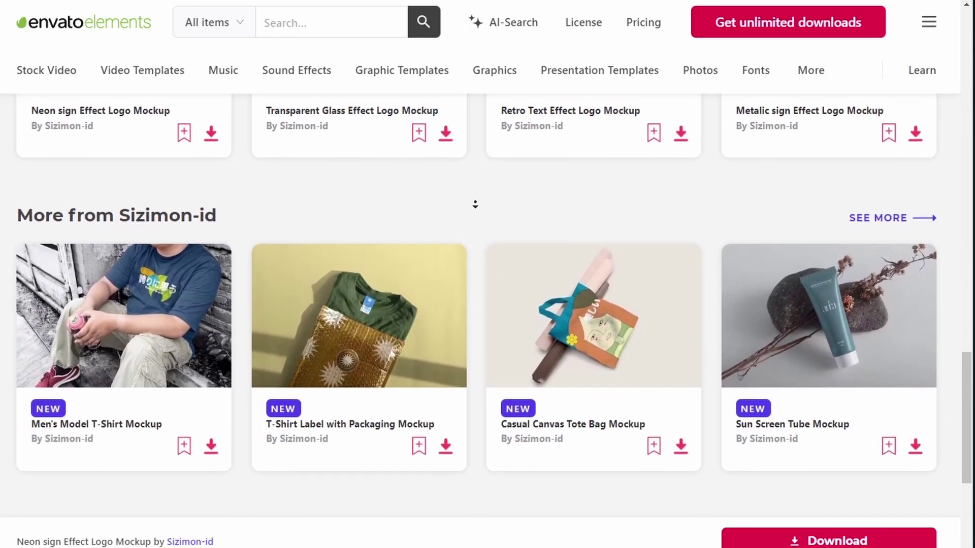
scroll(468, 4, "up", 20)
scroll(468, 4, "up", 3)
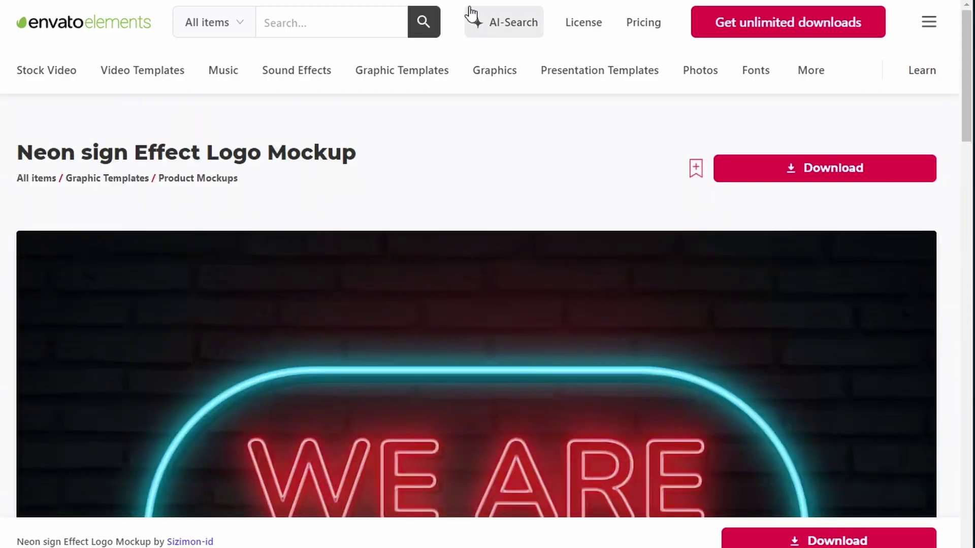
Step: Download the Neon sign Effect Logo Mockup into Tech How Tutorials and show its zip in the folder
mouse_move(402, 91)
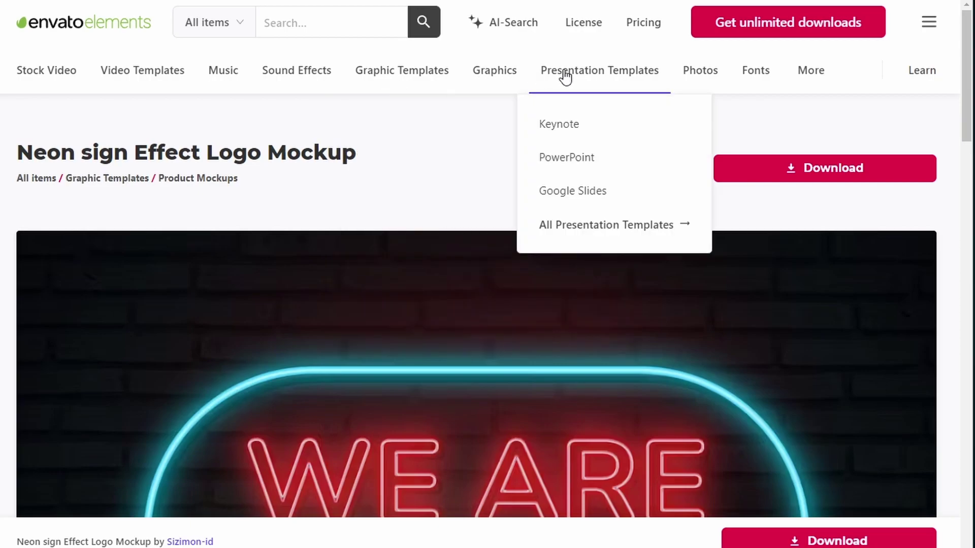
left_click(825, 179)
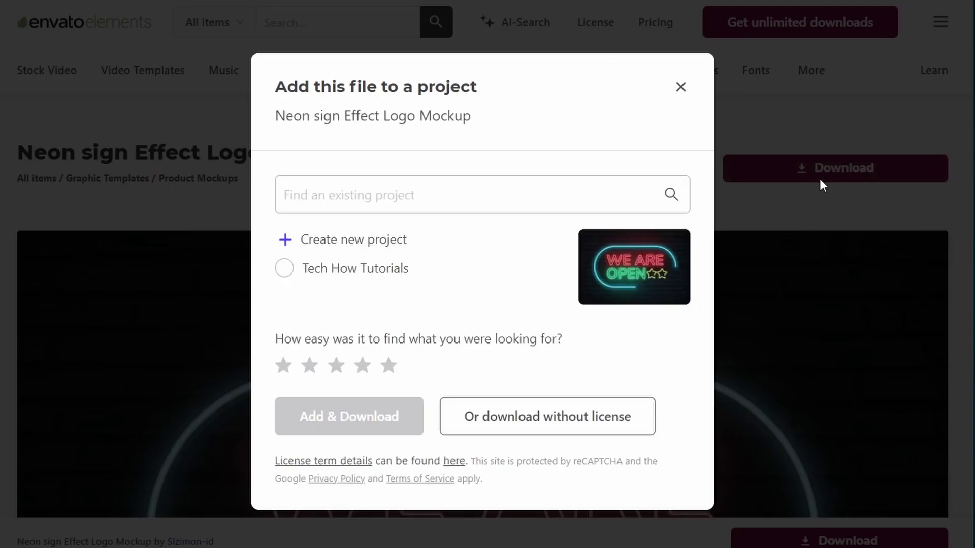
left_click(360, 277)
left_click(333, 404)
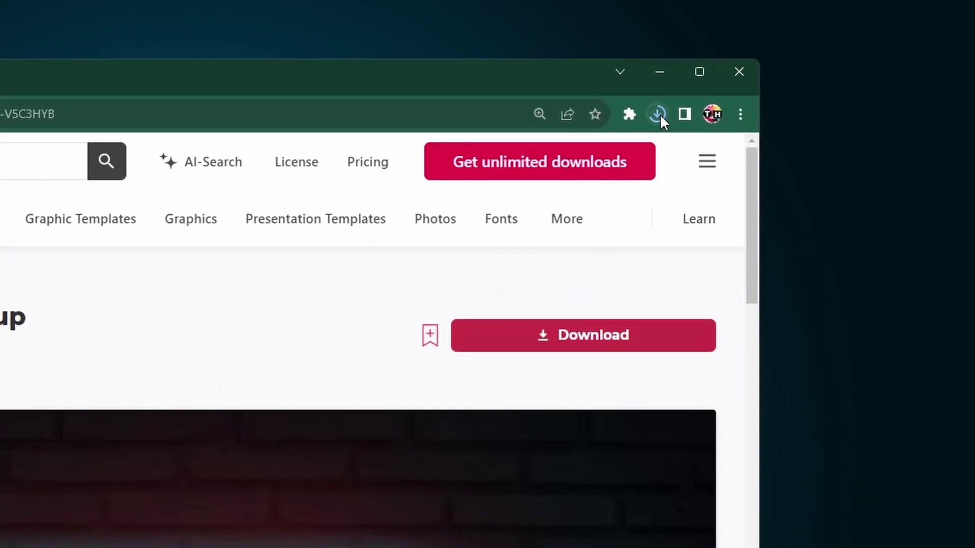
left_click(658, 114)
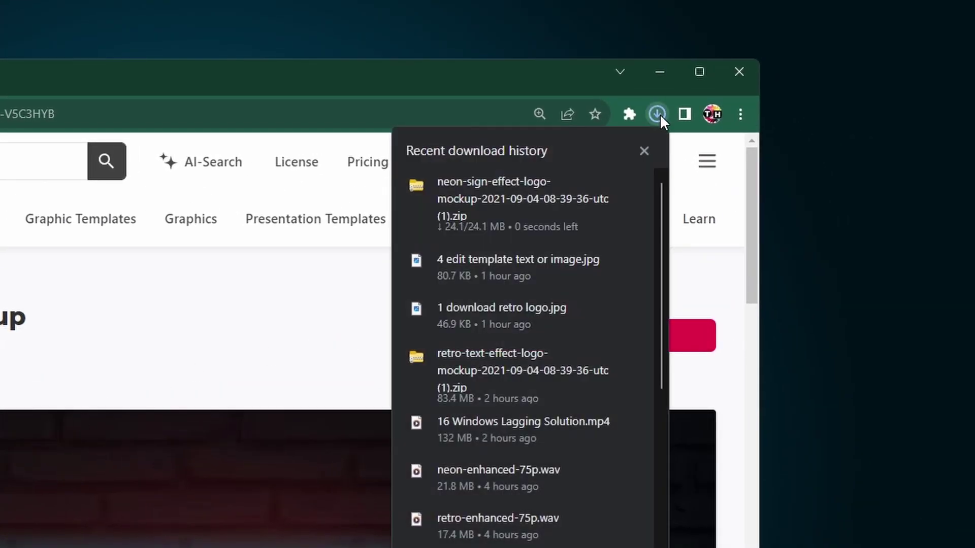
left_click(601, 186)
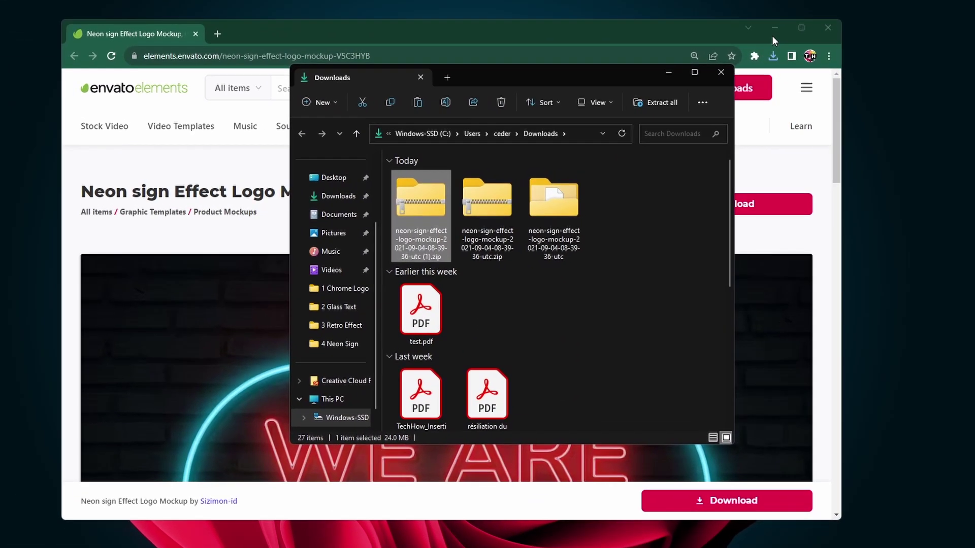
Step: Extract the neon sign mockup zip to its suggested folder
left_click(779, 44)
right_click(484, 191)
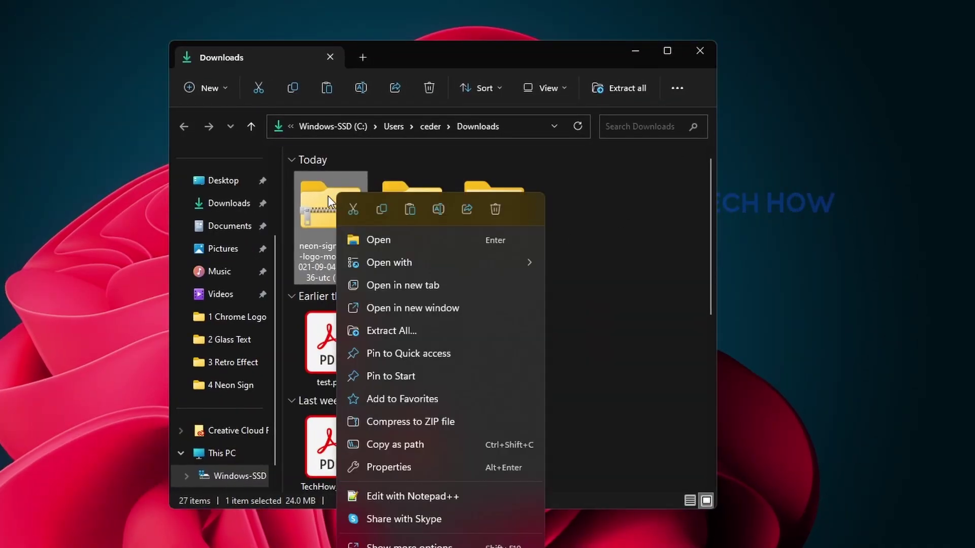
left_click(422, 333)
left_click(506, 471)
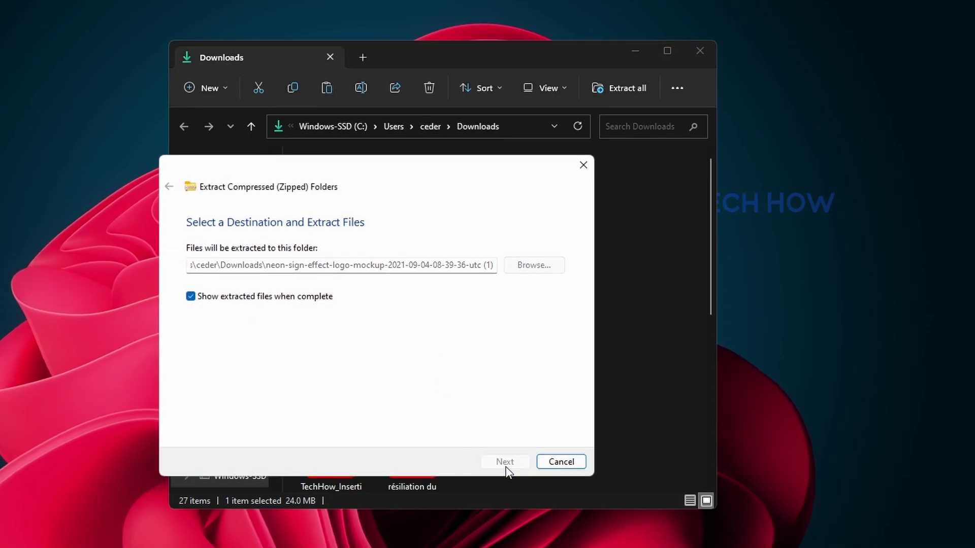
left_click(691, 51)
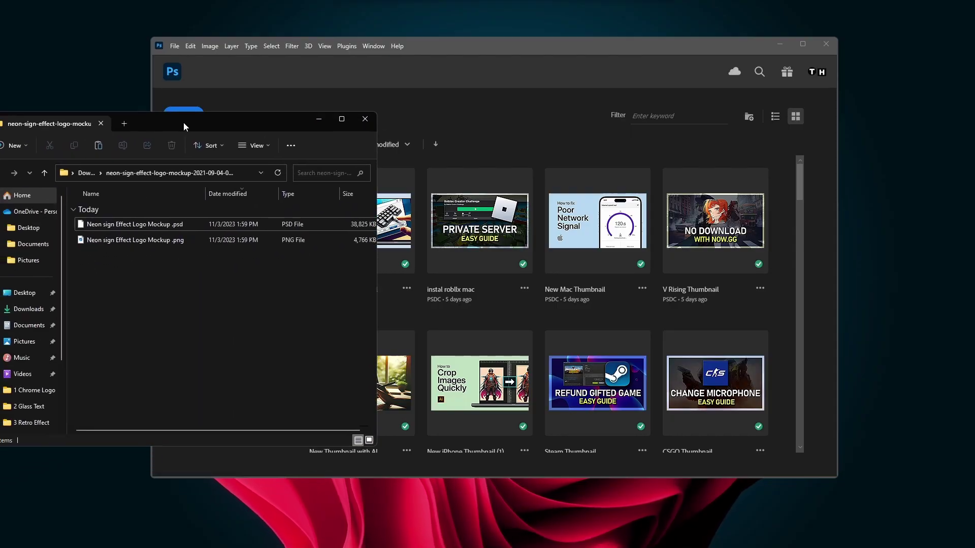
Step: Open the Neon sign Effect Logo Mockup .psd in Photoshop from the extracted folder
left_click_drag(184, 122, 245, 87)
left_click(261, 196)
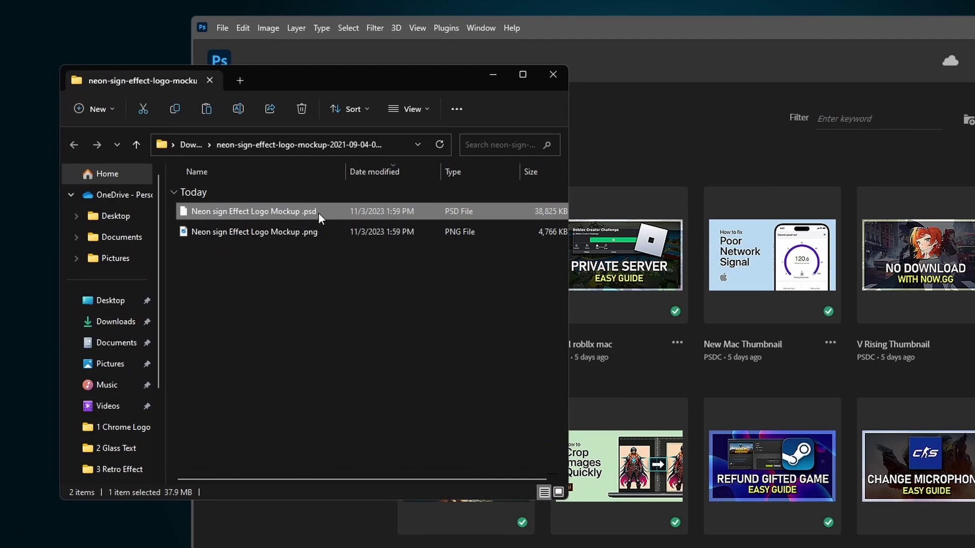
left_click_drag(321, 215, 668, 161)
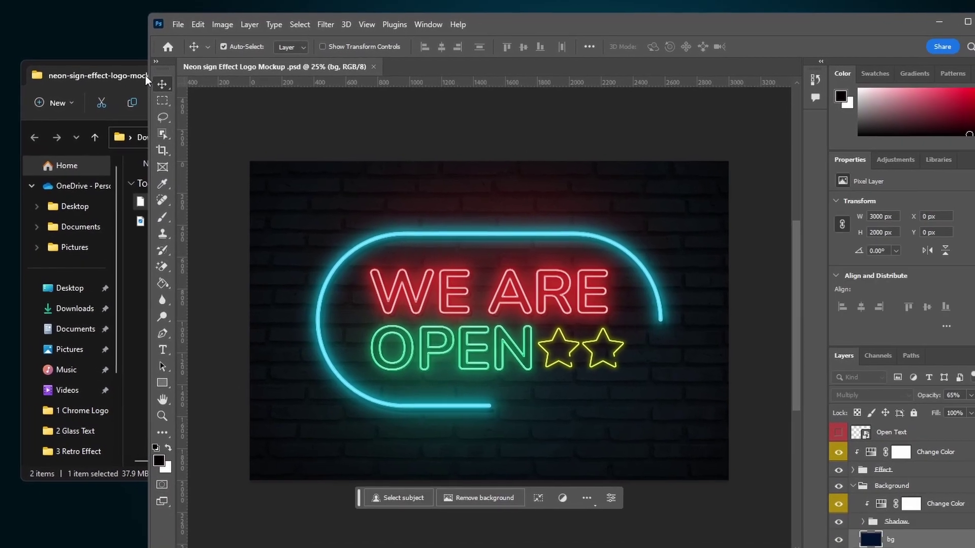
left_click(145, 75)
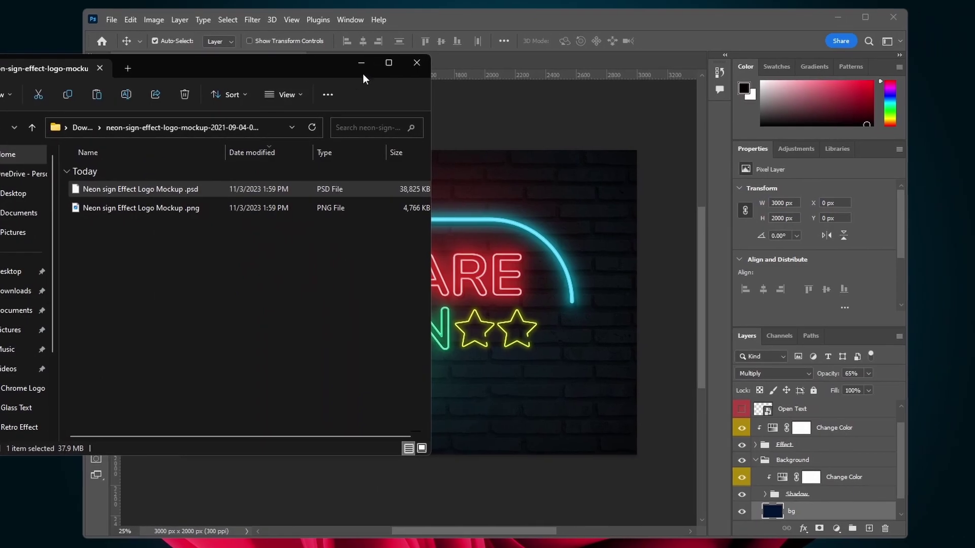
Step: Hide and reshow the Background group to check the mockup's transparency
left_click(437, 68)
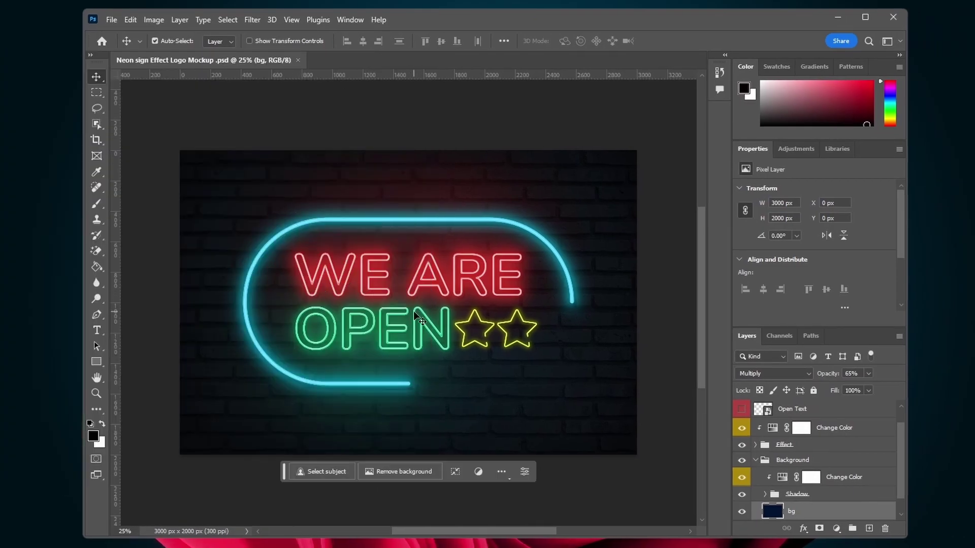
scroll(412, 311, "up", 2)
scroll(412, 311, "down", 2)
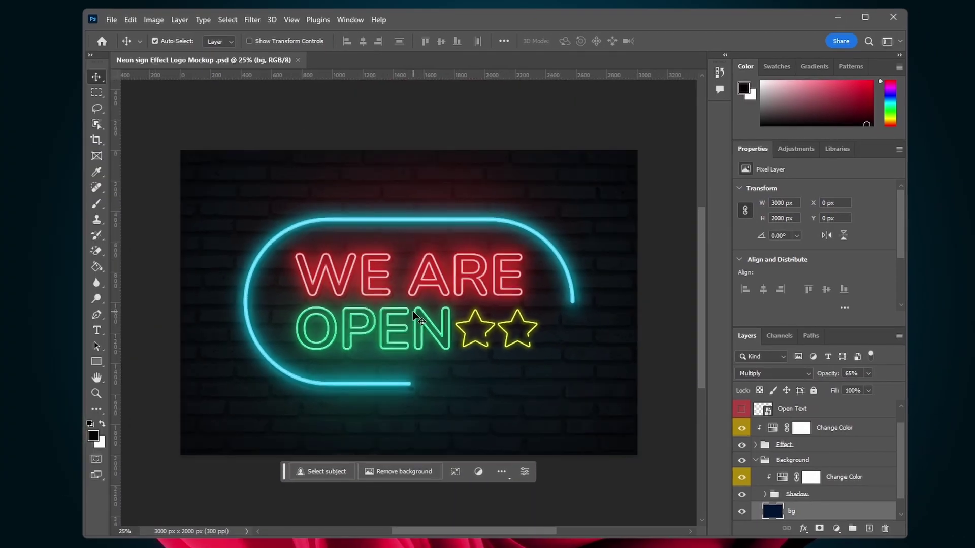
mouse_move(899, 427)
left_mouse_down()
mouse_move(899, 452)
mouse_move(903, 415)
left_mouse_up()
scroll(903, 415, "down", 3)
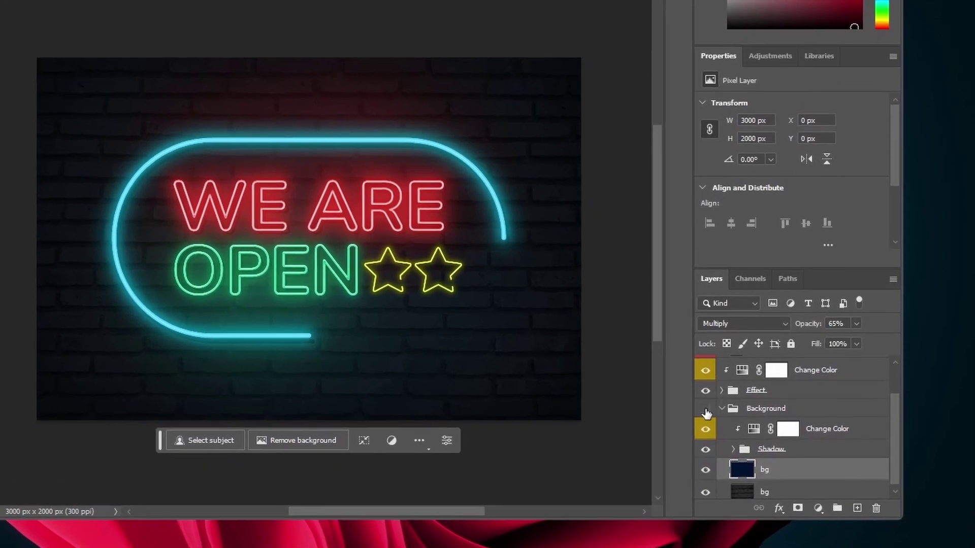
left_click(723, 426)
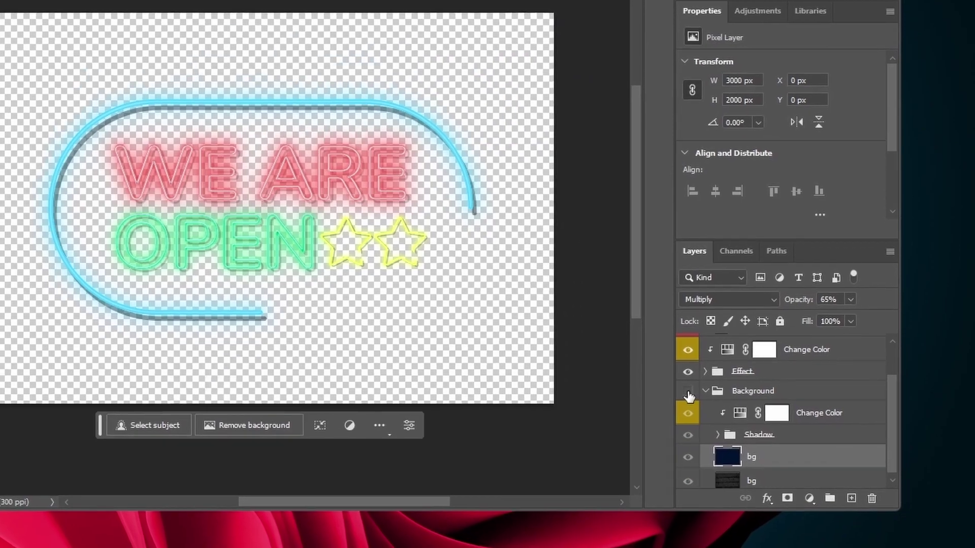
left_click(723, 426)
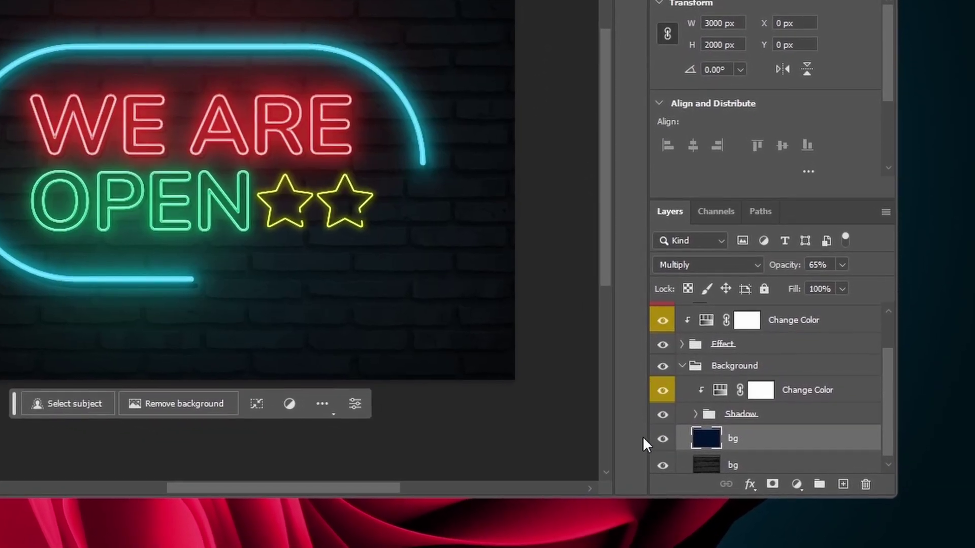
Step: Toggle both bg layers off and on, then select the We are Text smart object layer
left_click(662, 439)
left_click(662, 465)
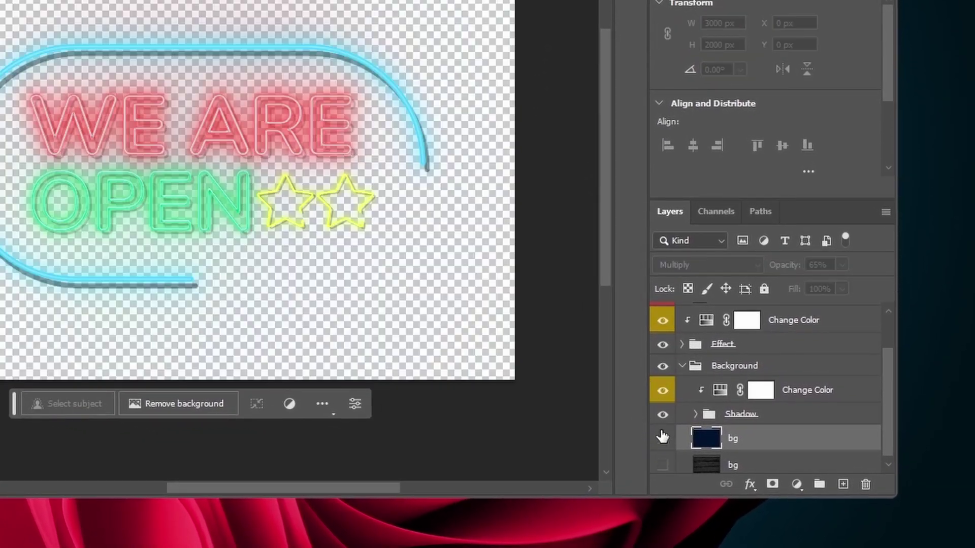
left_click(662, 415)
left_click(662, 415)
left_click(662, 465)
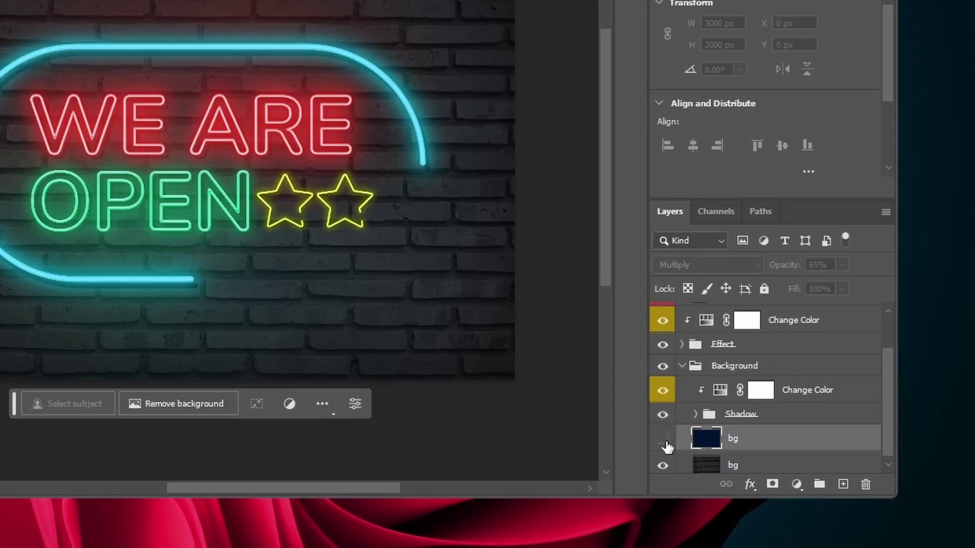
left_click(662, 439)
scroll(792, 393, "up", 2)
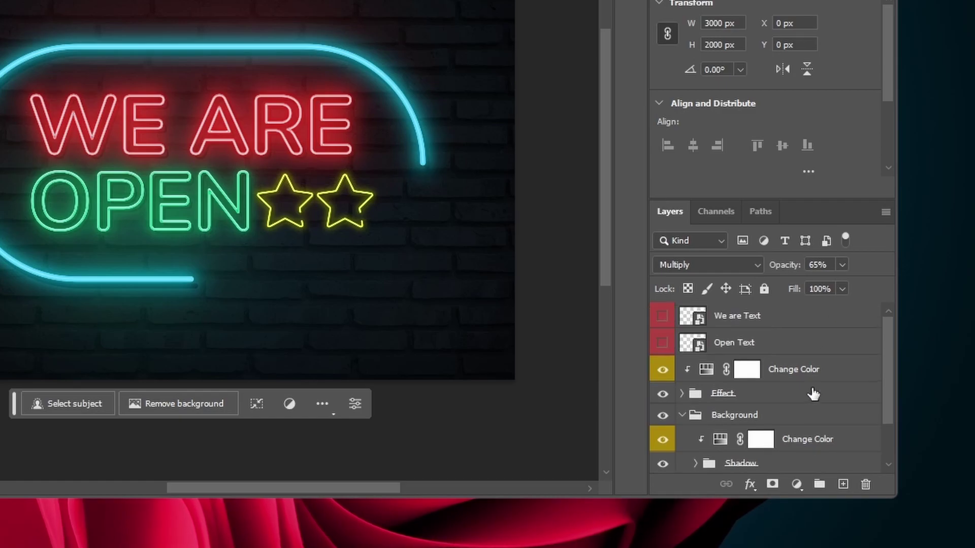
left_click(784, 321)
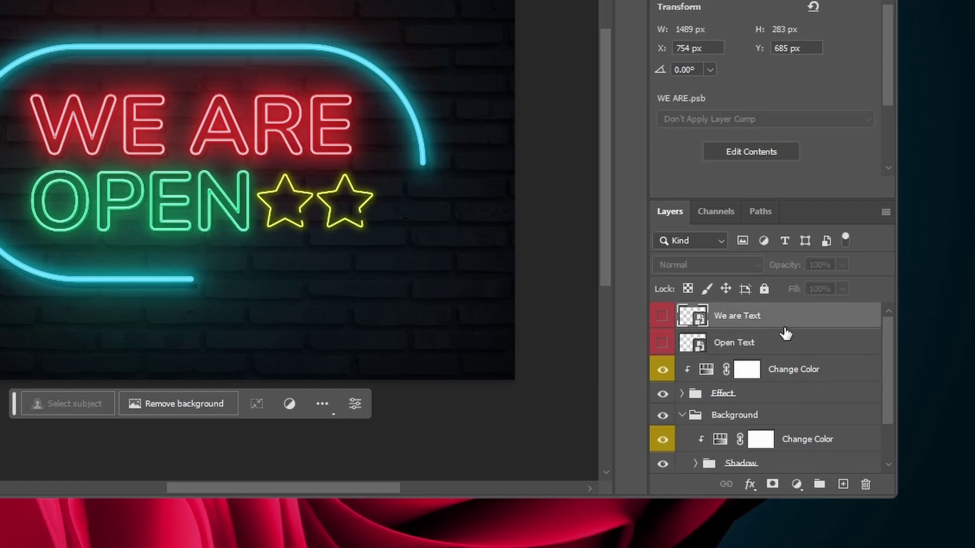
Step: Inside the We are Text contents, add TECH HOW text at about 90 pt
double_click(695, 318)
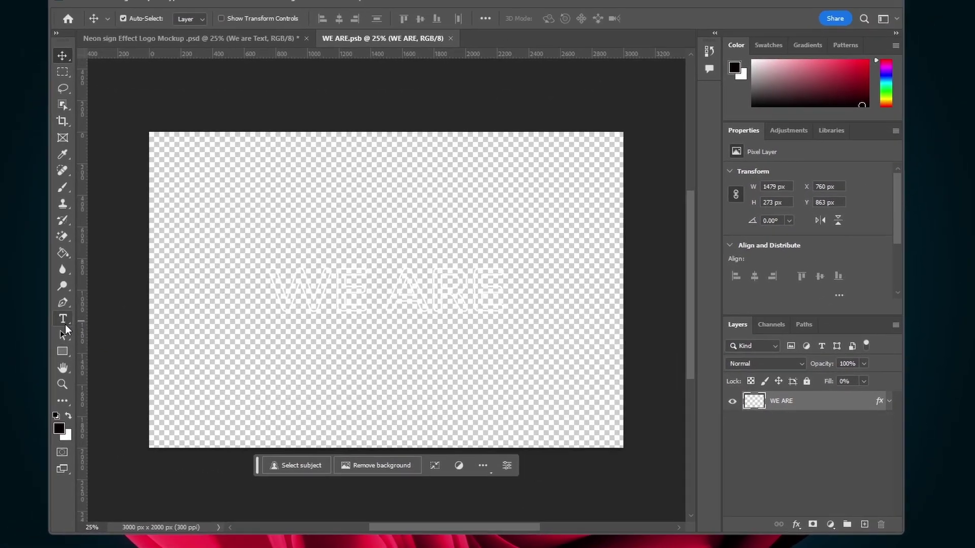
left_click(63, 320)
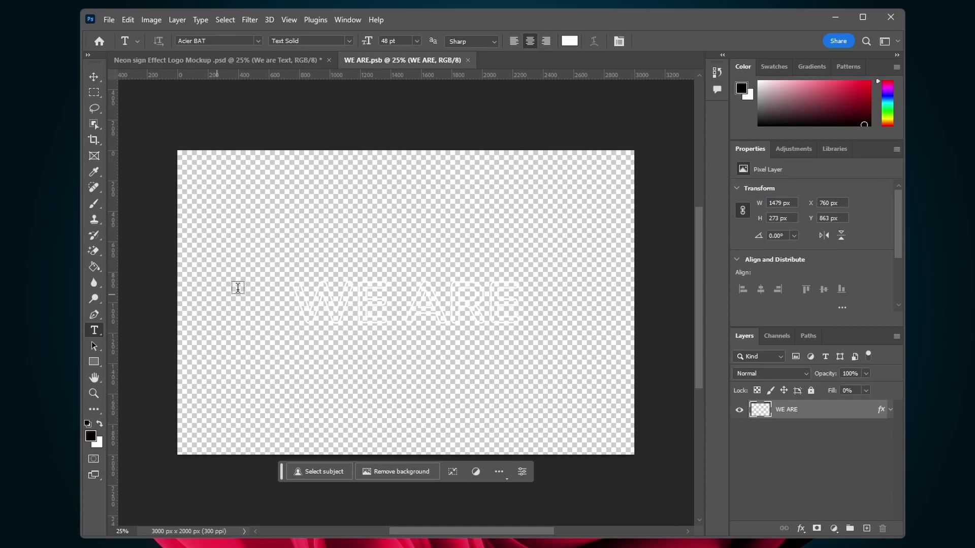
left_click_drag(268, 265, 541, 342)
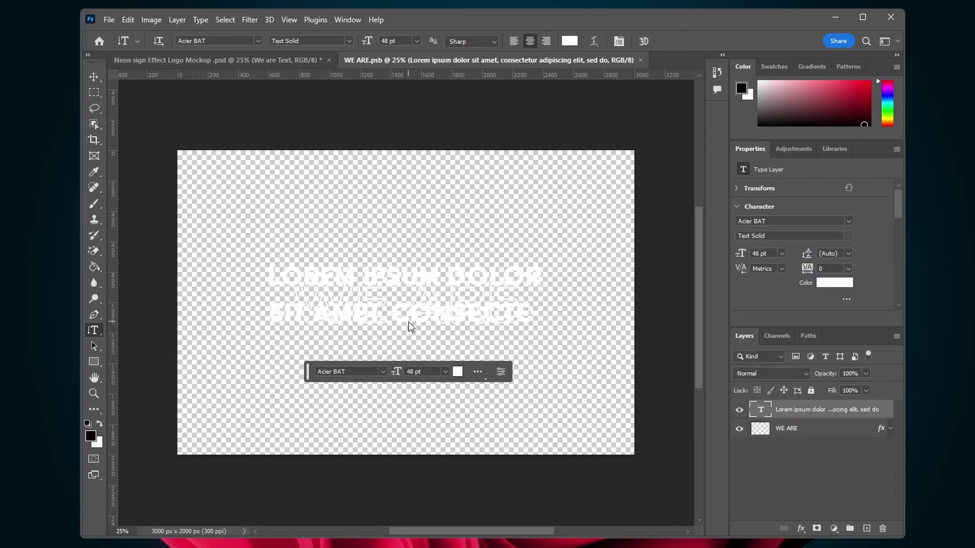
key("BackSpace")
type("TECH HOW")
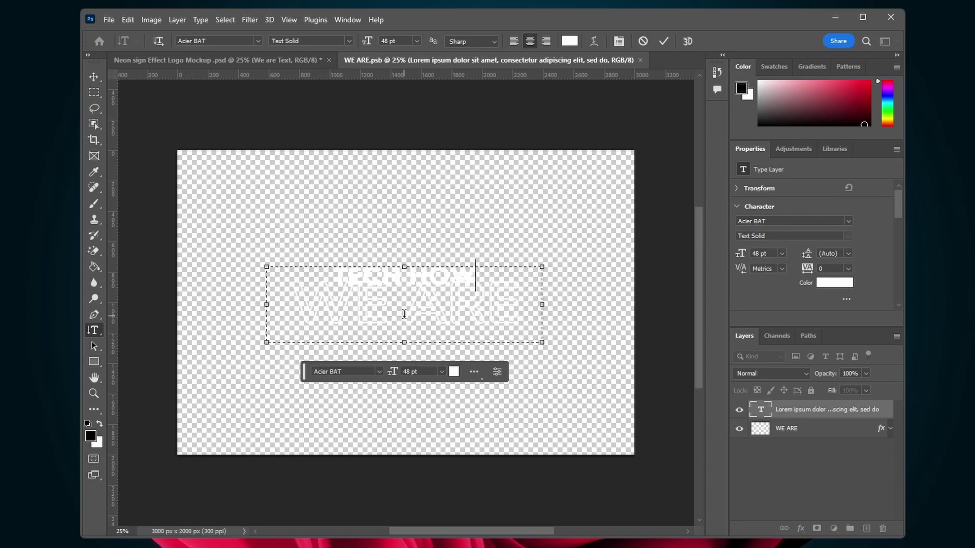
key("ctrl+a")
left_click_drag(366, 39, 392, 38)
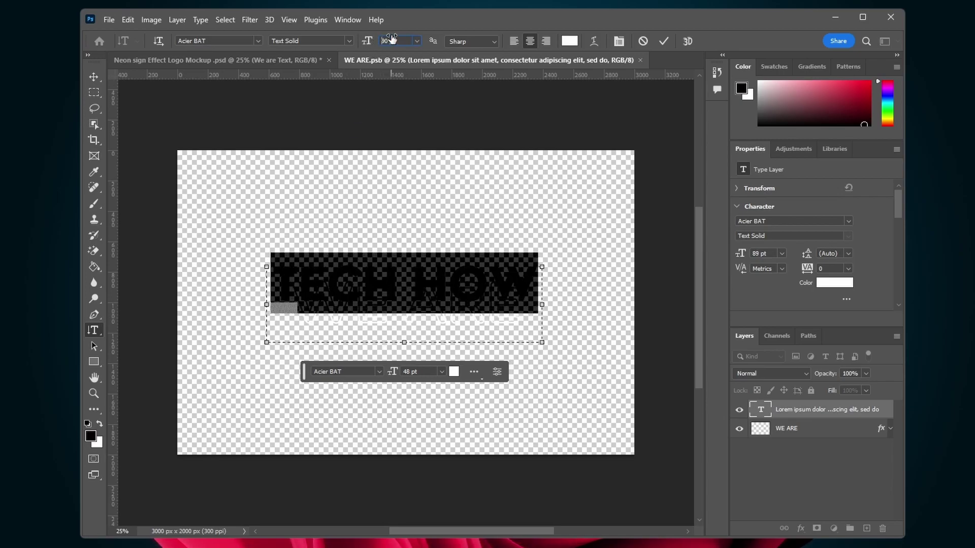
left_click(94, 76)
Step: Delete the old WE ARE layer and move TECH HOW slightly lower
left_click(787, 429)
key("Delete")
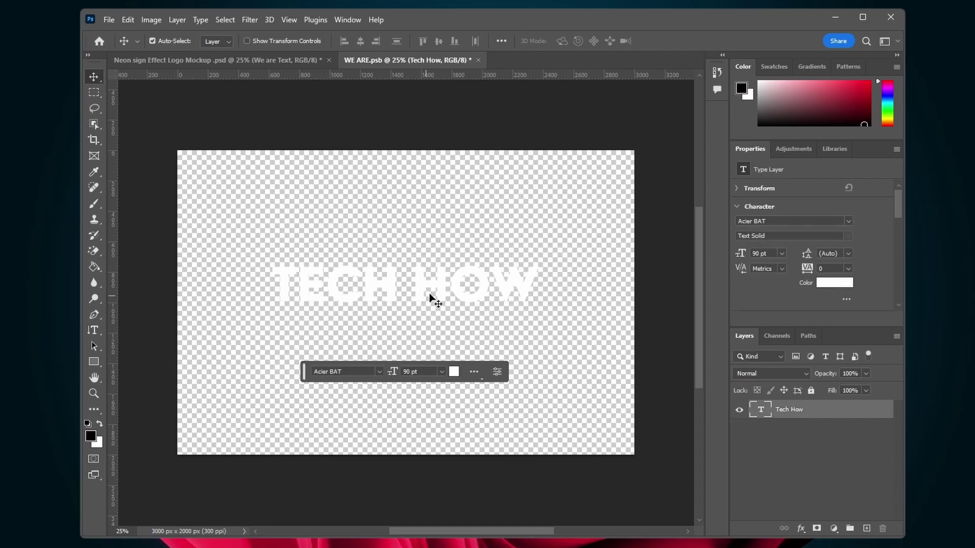
left_click_drag(387, 285, 387, 303)
key("ctrl")
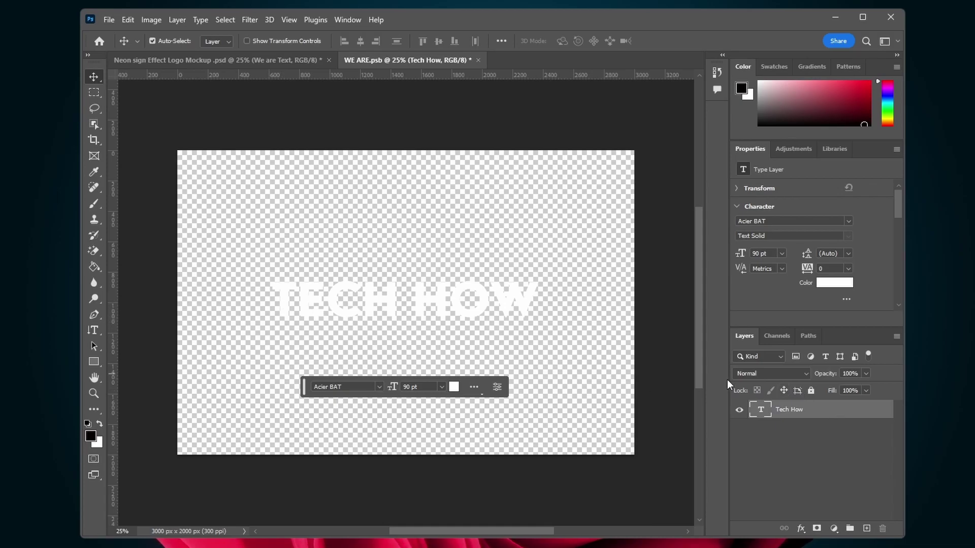
Step: Convert the Tech How type layer into a smart object and save WE ARE.psb
right_click(821, 413)
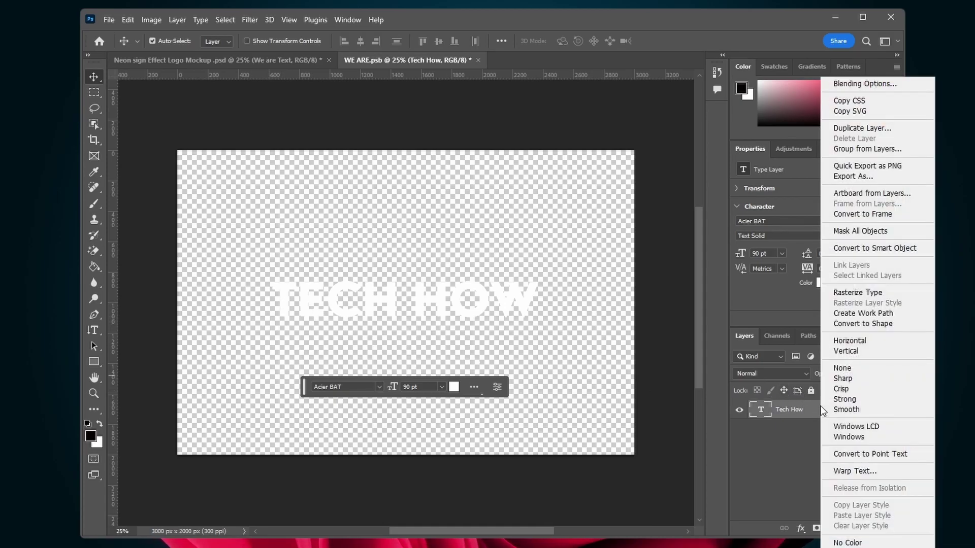
left_click(886, 252)
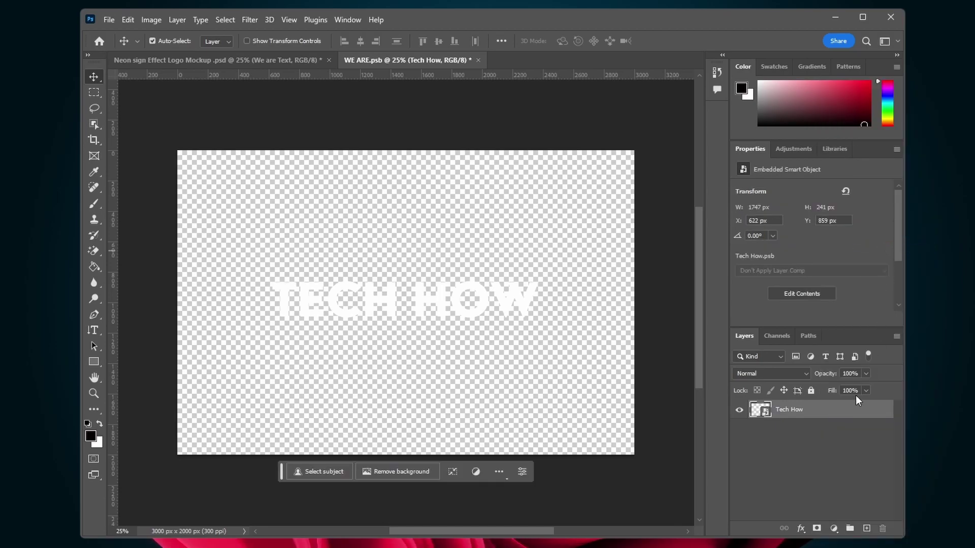
key("ctrl+s")
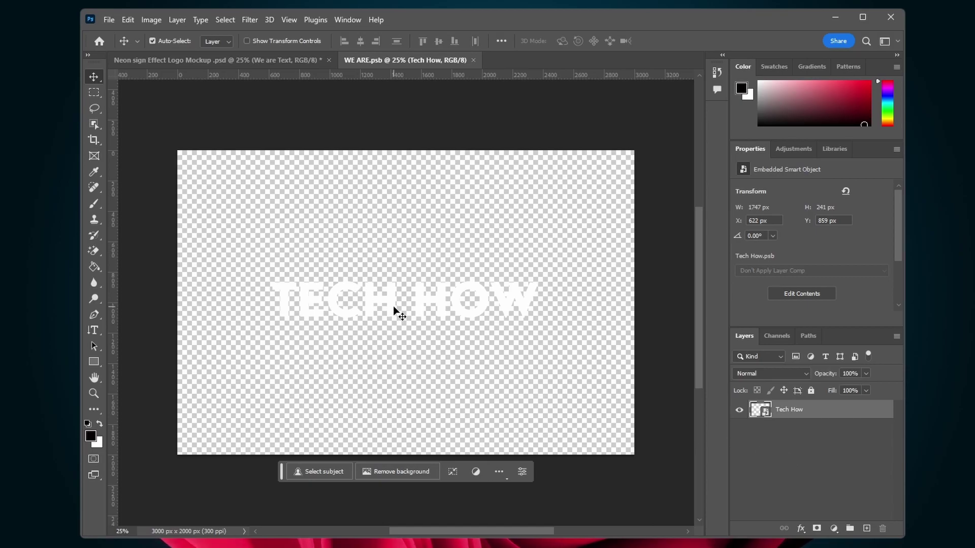
scroll(393, 305, "up", 3)
scroll(393, 305, "down", 4)
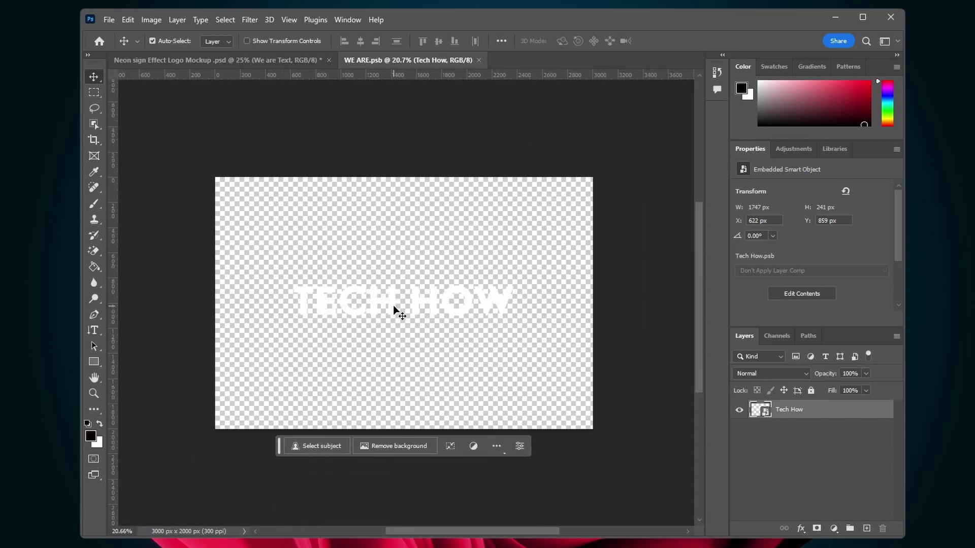
scroll(393, 305, "down", 1)
scroll(393, 306, "up", 1)
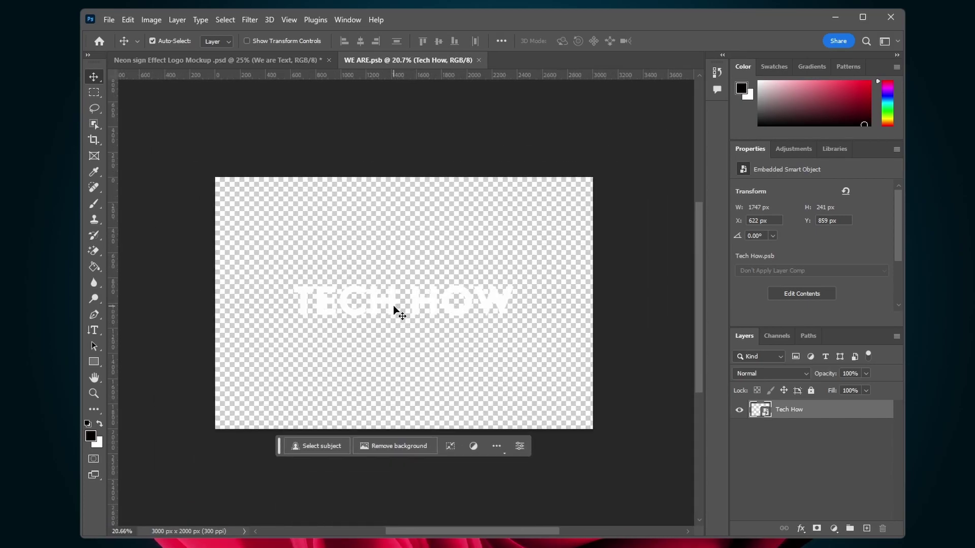
key("ctrl")
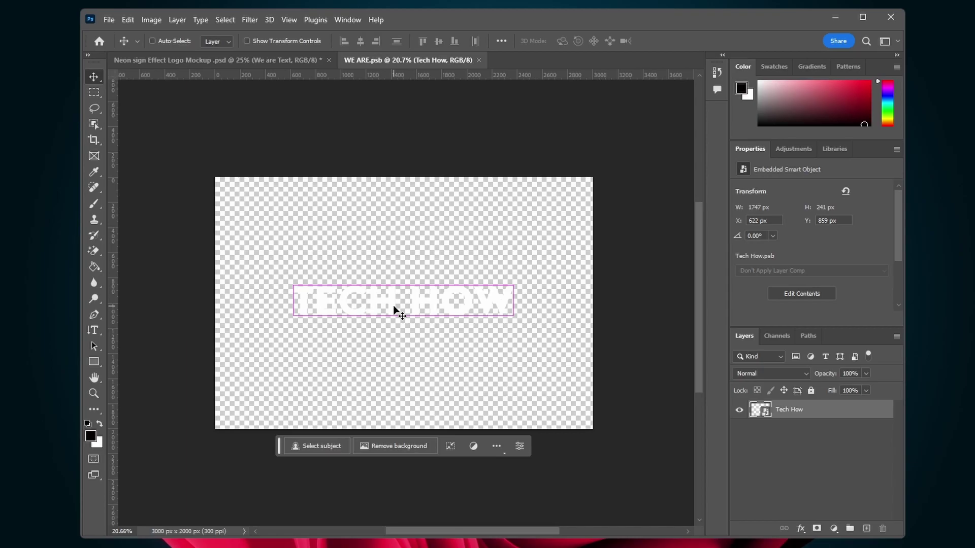
Step: Return to the Neon sign Effect Logo Mockup, select TECH HOW, and collapse the We are and Effect groups
left_click(239, 59)
left_click(287, 272)
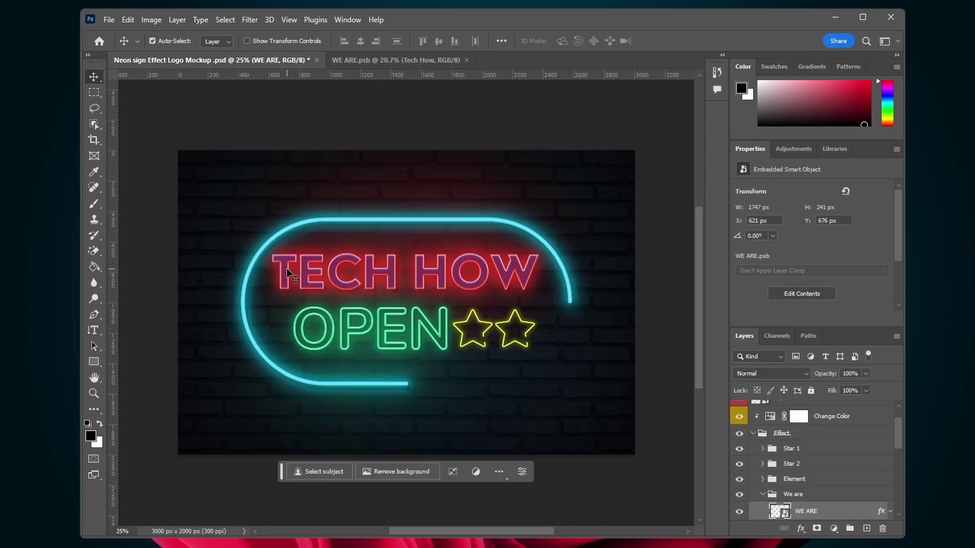
scroll(401, 278, "up", 1)
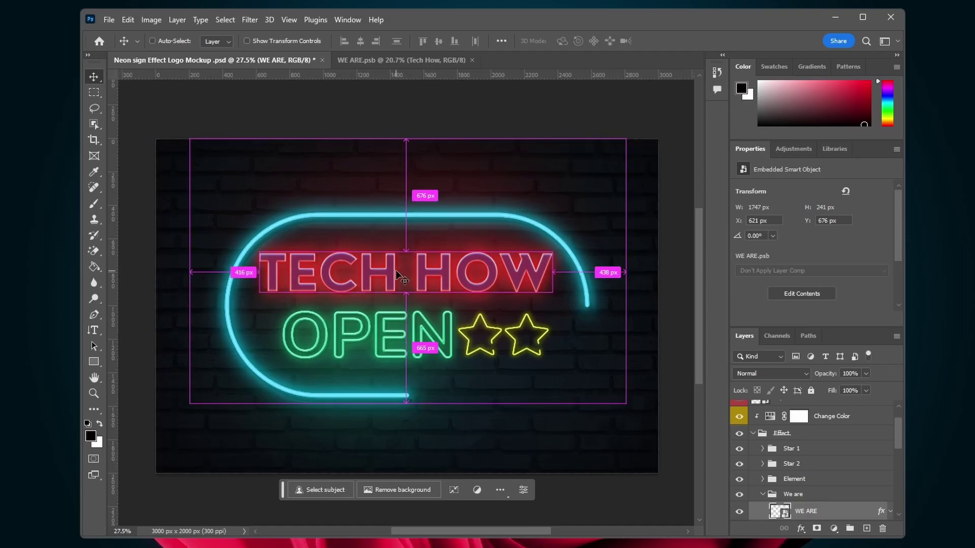
scroll(401, 279, "down", 1)
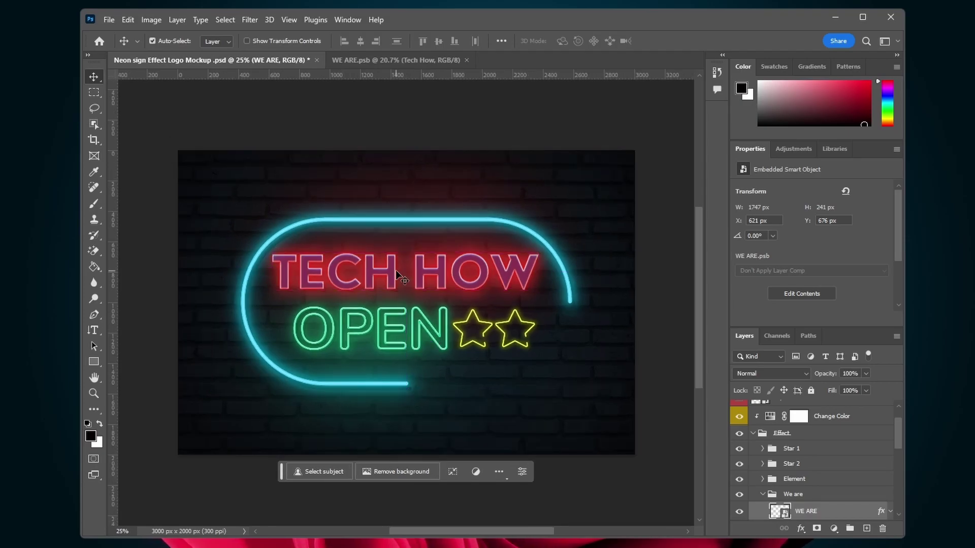
mouse_move(899, 435)
left_mouse_down()
mouse_move(903, 459)
mouse_move(901, 408)
mouse_move(901, 425)
left_mouse_up()
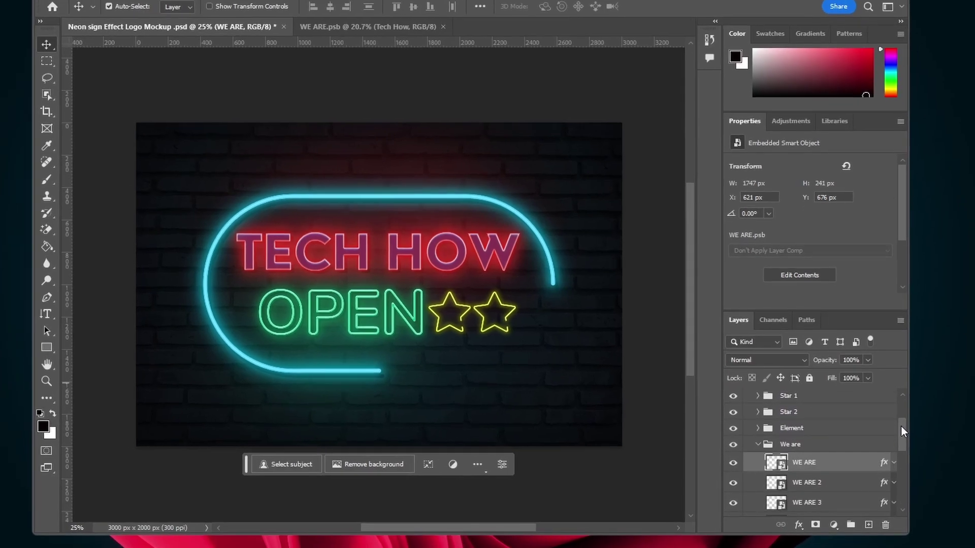
left_click(761, 490)
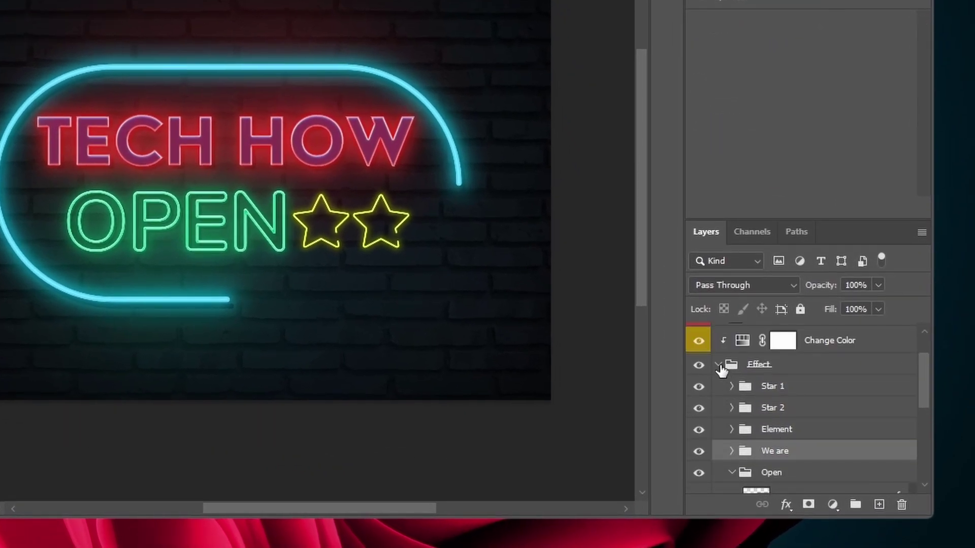
left_click(718, 363)
scroll(924, 373, "up", 3)
Step: Inside the Open Text contents, add horizontal TUTOIRIALS text and convert it to a smart object
left_click(739, 366)
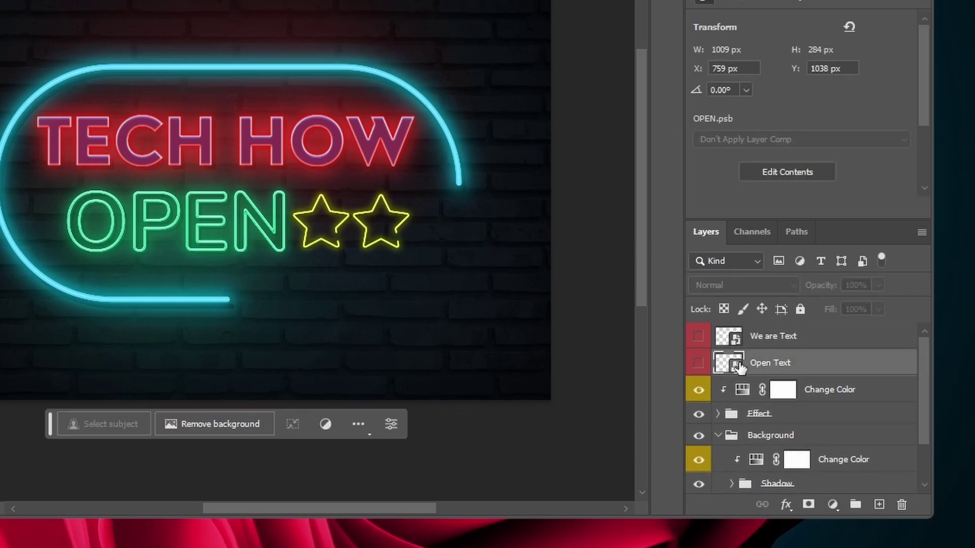
double_click(737, 365)
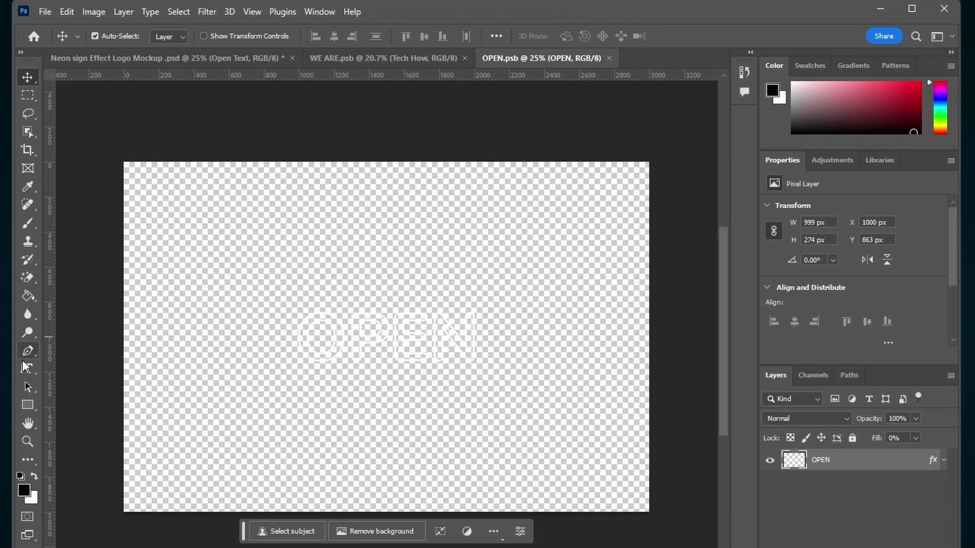
left_click(26, 366)
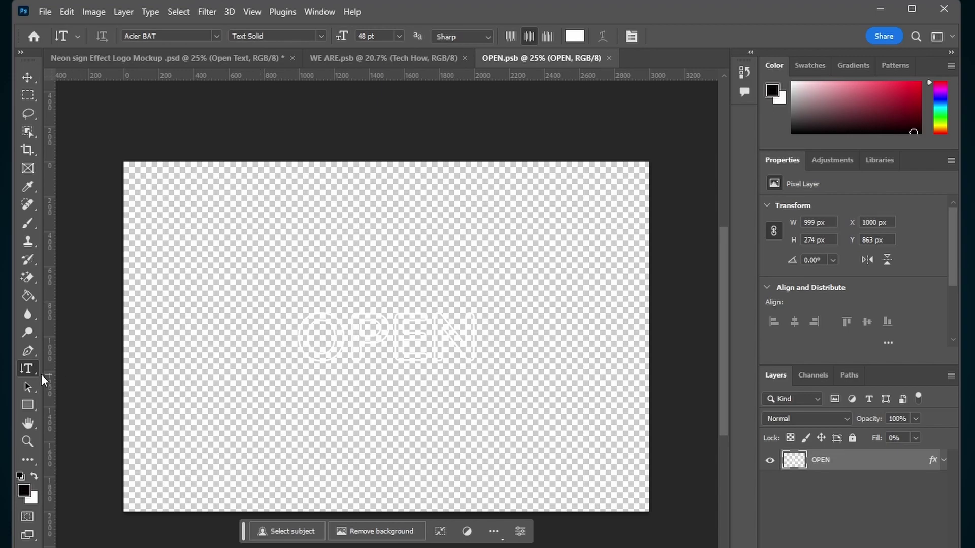
right_click(33, 369)
left_click(102, 369)
left_click_drag(262, 302, 501, 365)
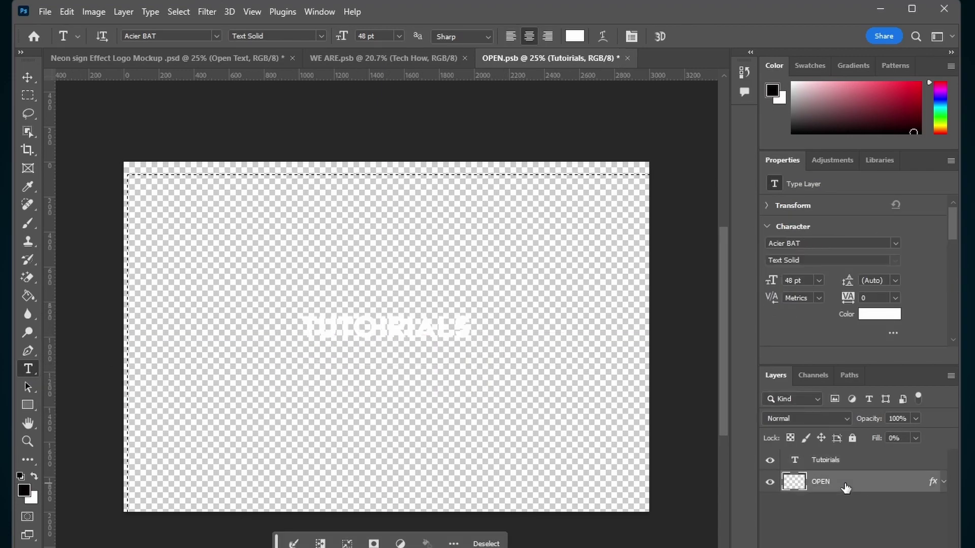
left_click(837, 482)
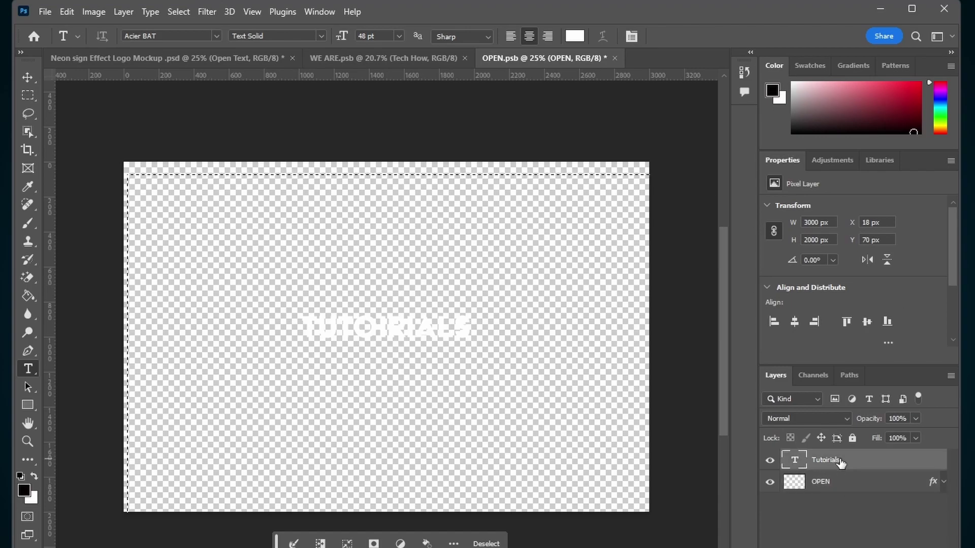
right_click(840, 463)
left_click(886, 277)
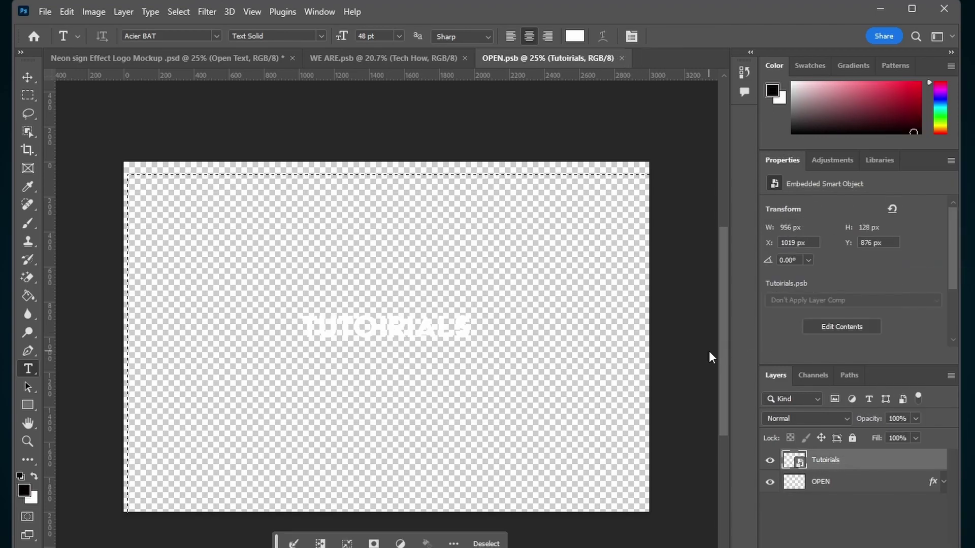
left_click(233, 58)
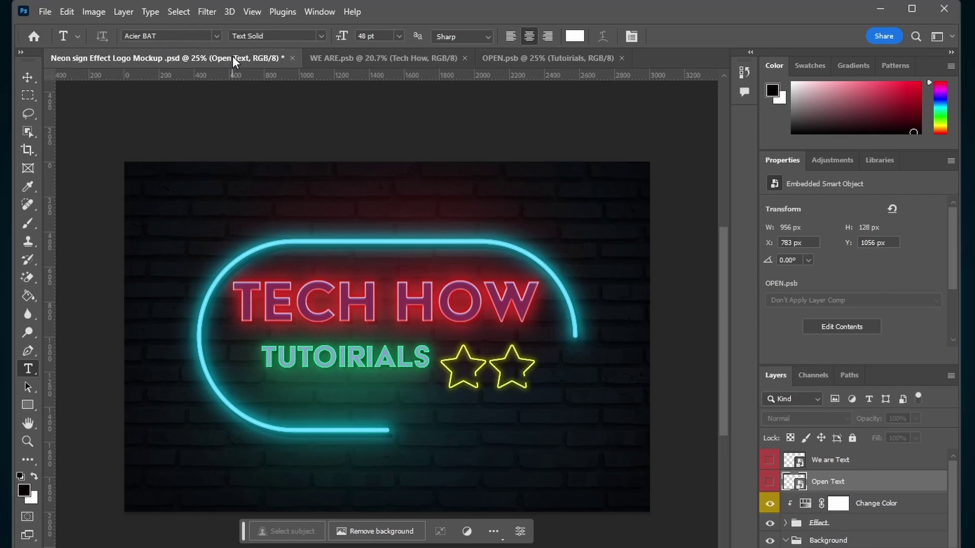
left_click(28, 76)
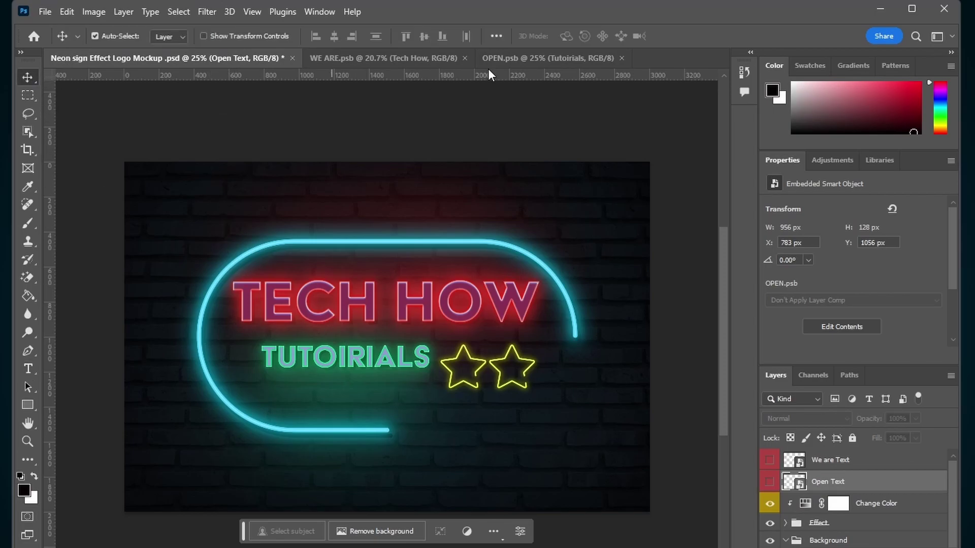
left_click(523, 59)
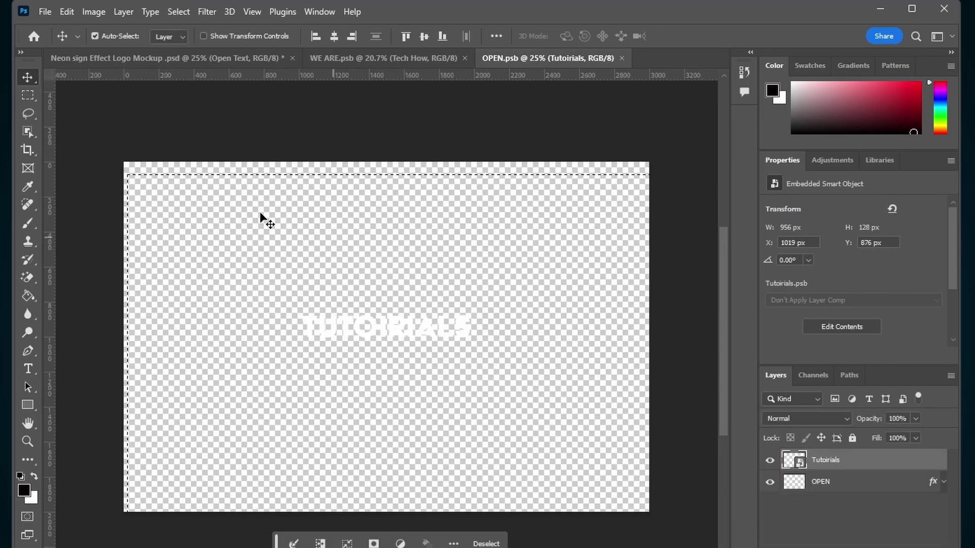
left_click(84, 53)
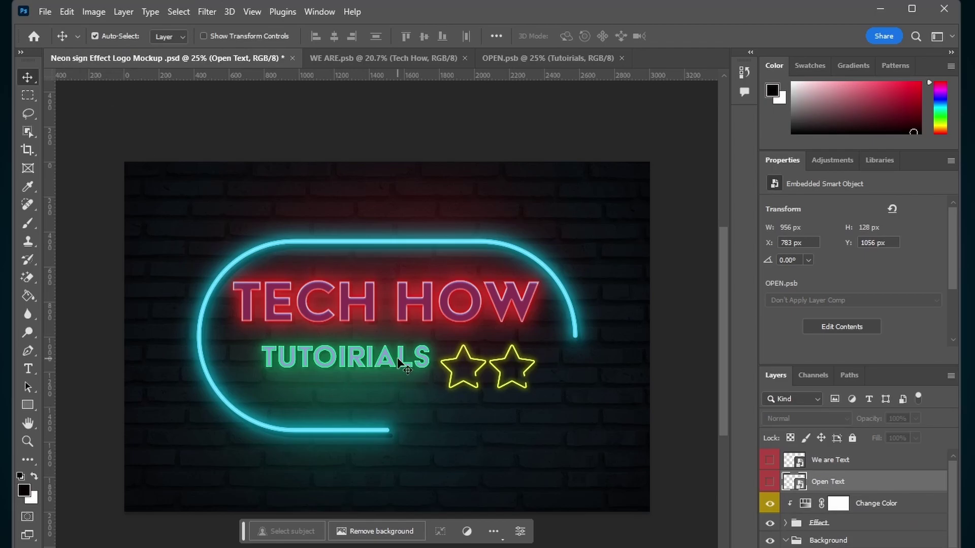
scroll(399, 361, "down", 1)
scroll(396, 362, "up", 2)
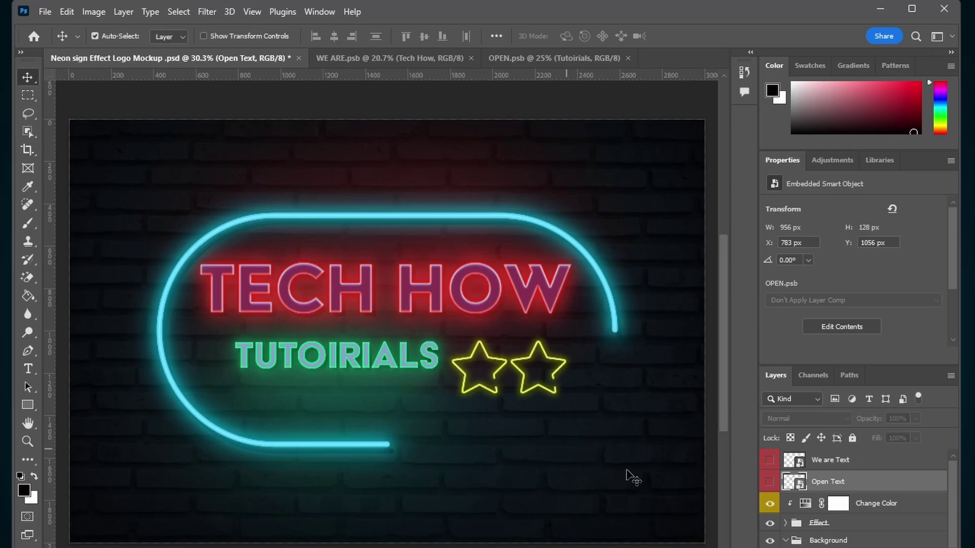
Step: Shift the Change Color hue so TECH HOW turns pink, frame and TUTOIRIALS green, stars orange
scroll(947, 486, "down", 2)
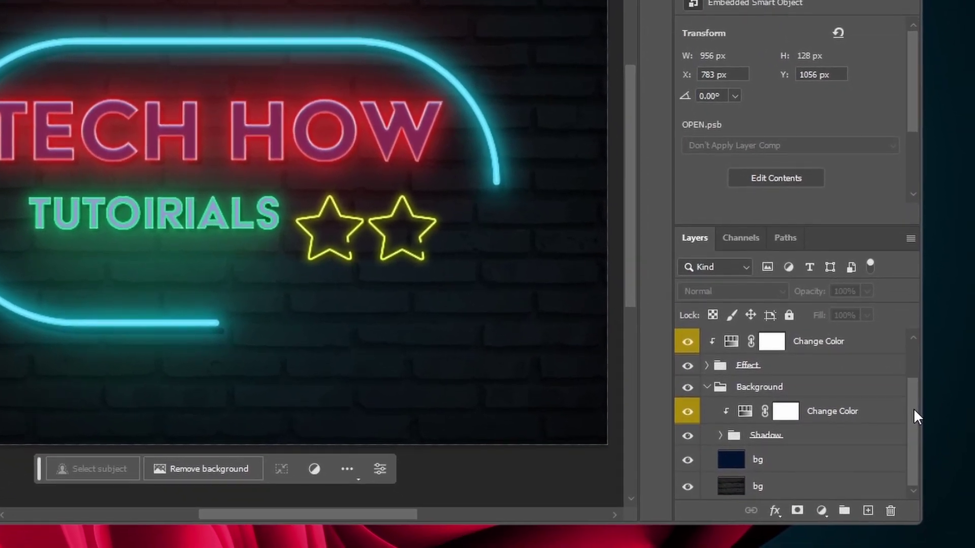
scroll(857, 389, "up", 2)
left_click(832, 400)
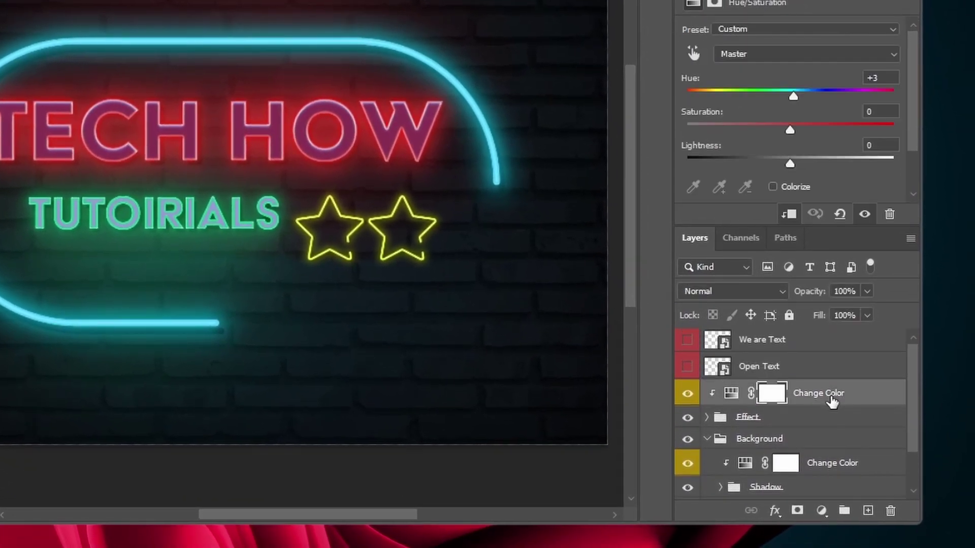
left_click_drag(795, 93, 754, 91)
left_click_drag(915, 104, 918, 143)
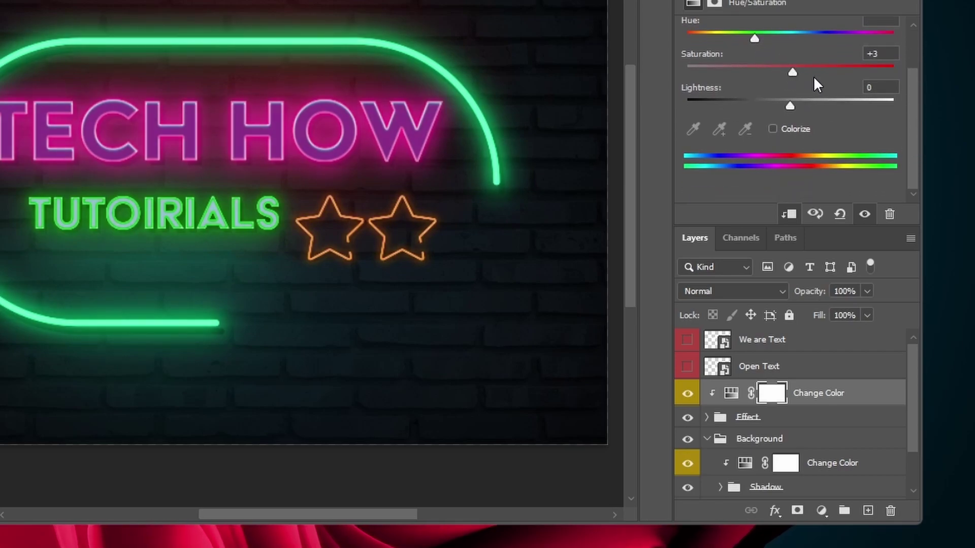
Step: Hide the brick wall, paste the Black image into Background, and scale it to fill the canvas
left_click(688, 440)
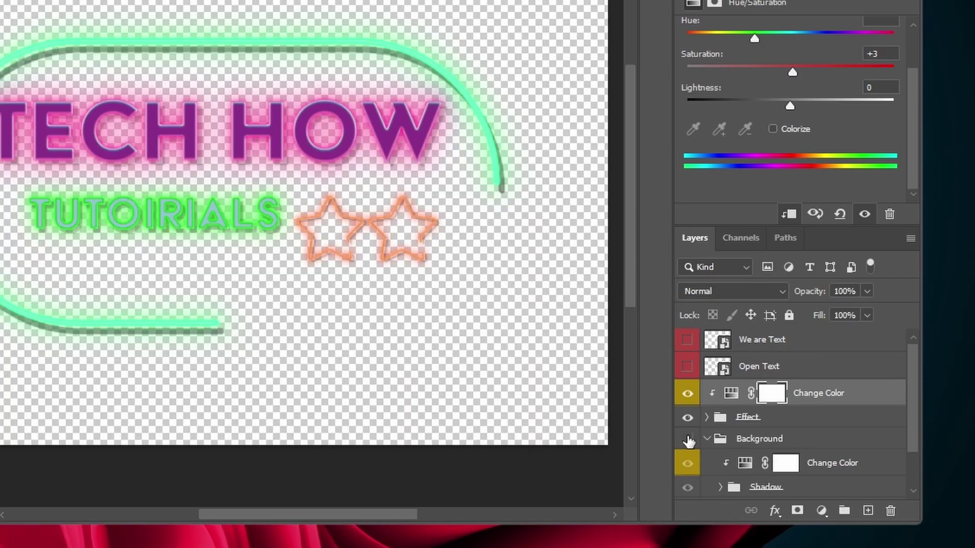
left_click(863, 440)
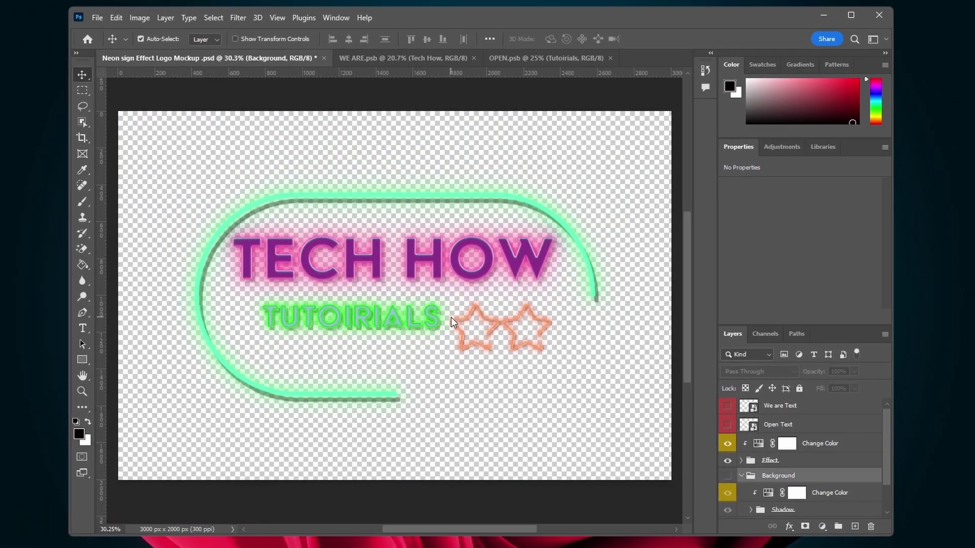
key("ctrl+v")
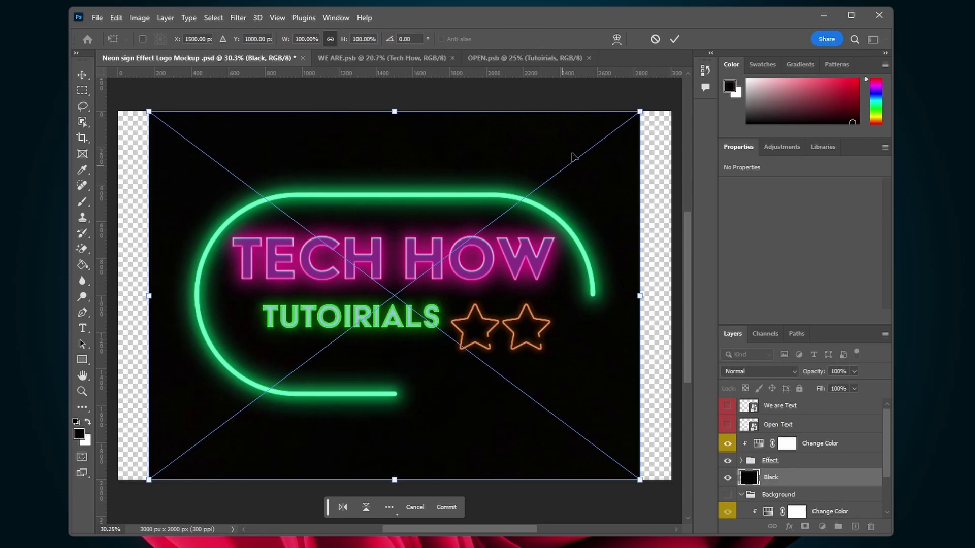
left_click_drag(640, 111, 673, 86)
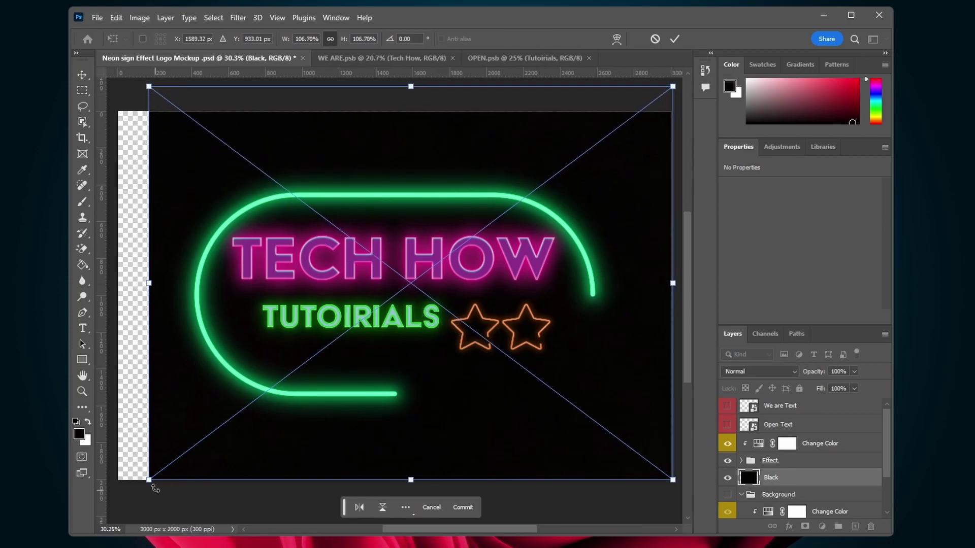
left_click_drag(163, 474, 131, 475)
key("Return")
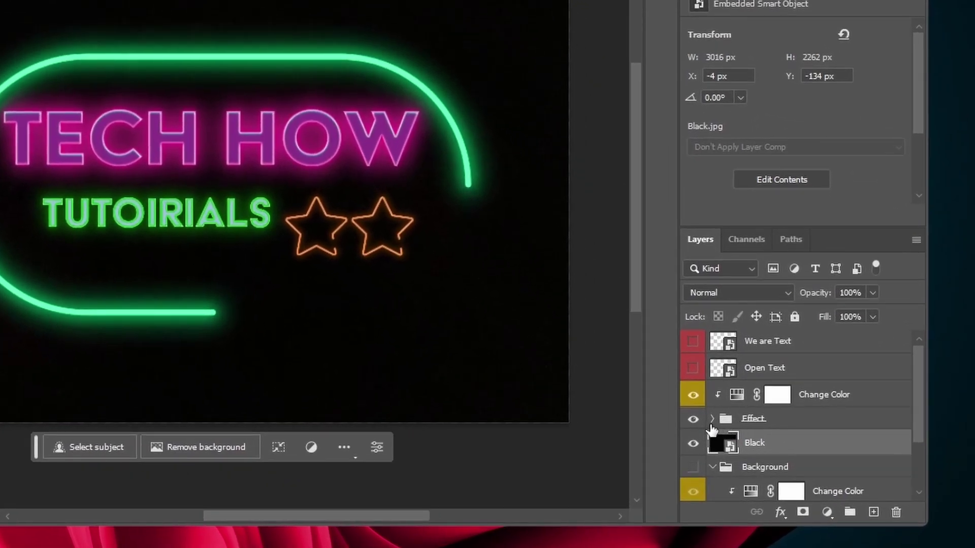
Step: Expand the Effect group and toggle the star and Element shape layers to inspect them
left_click(711, 419)
left_click_drag(921, 367, 921, 396)
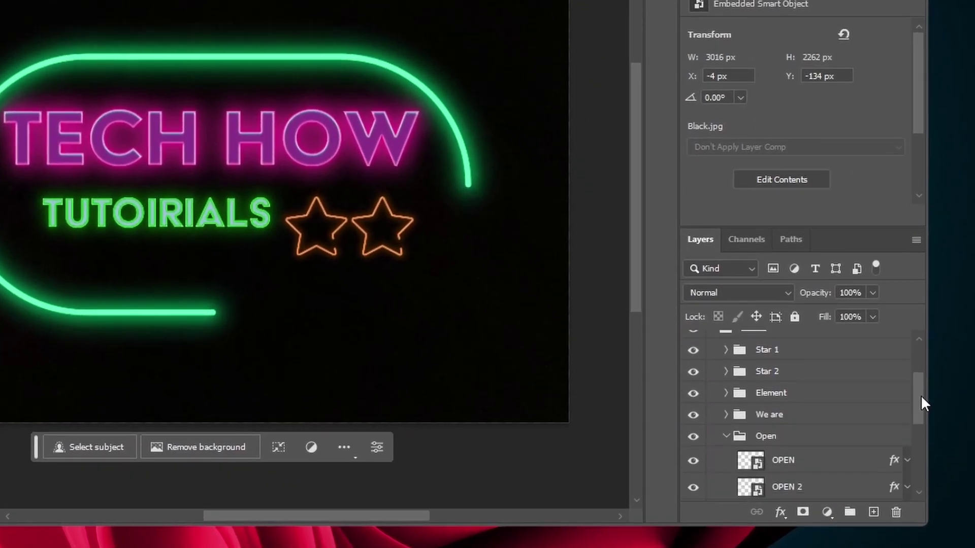
mouse_move(693, 355)
left_mouse_down()
mouse_move(695, 372)
mouse_move(694, 357)
left_mouse_up()
left_click(726, 371)
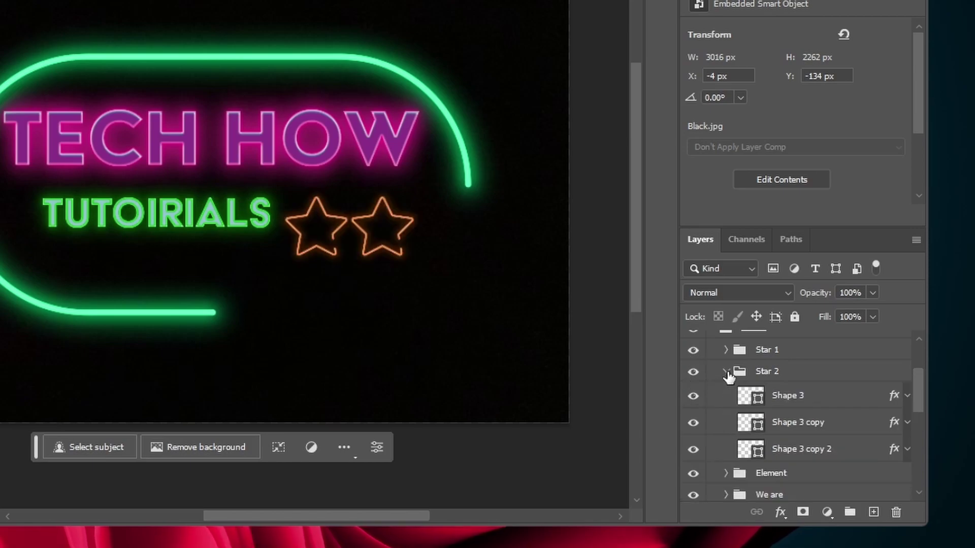
left_click(726, 371)
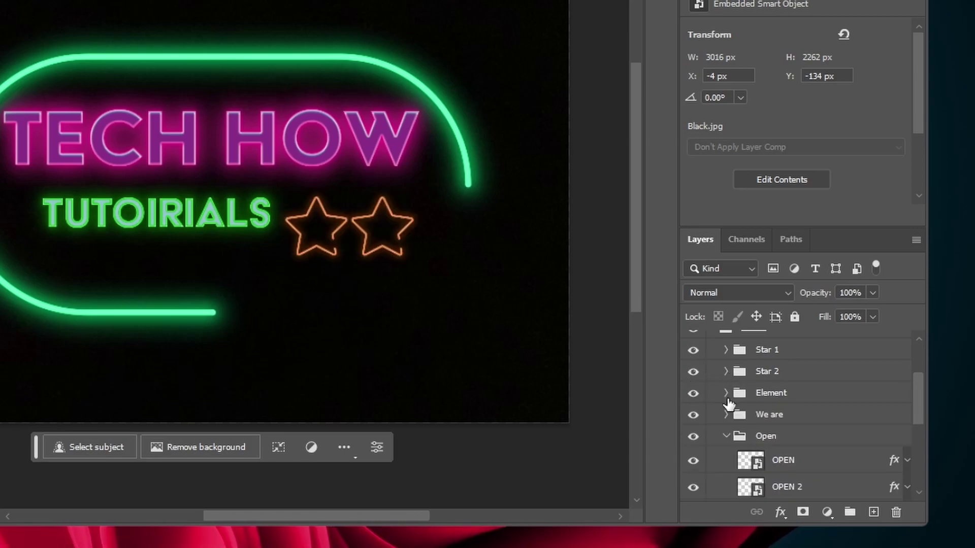
left_click(725, 393)
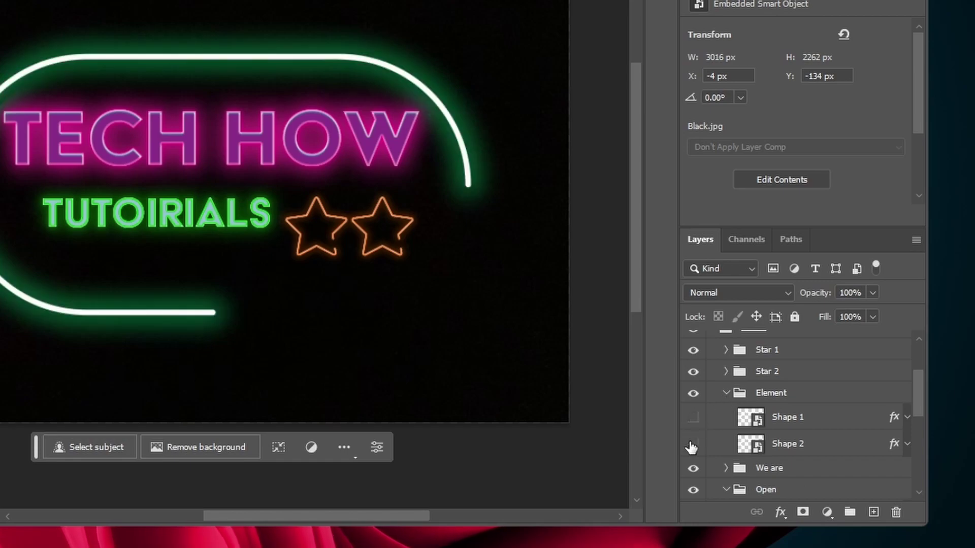
left_click(692, 444)
left_click(693, 445)
left_click(692, 417)
left_click(726, 394)
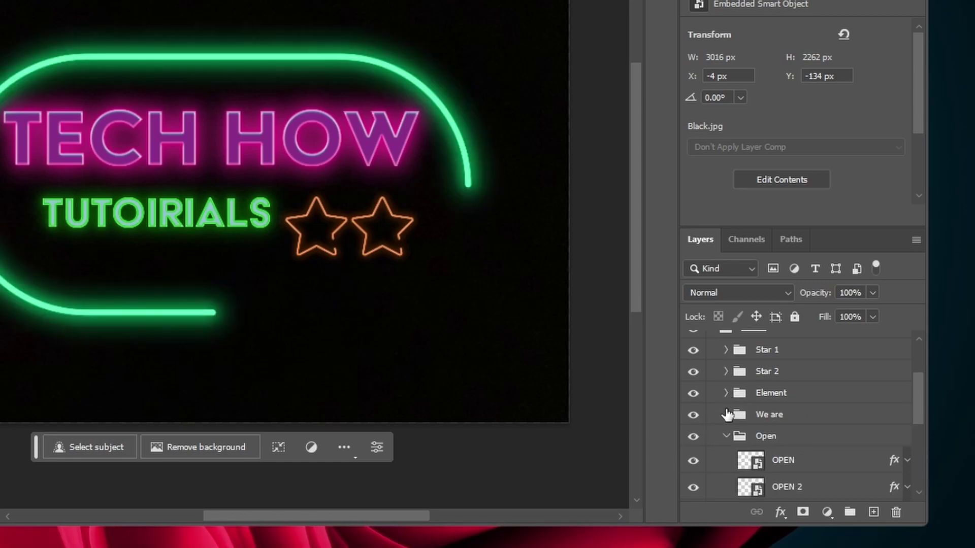
Step: Expand the We are group and select the WE ARE text layer
left_click(726, 414)
scroll(777, 421, "down", 1)
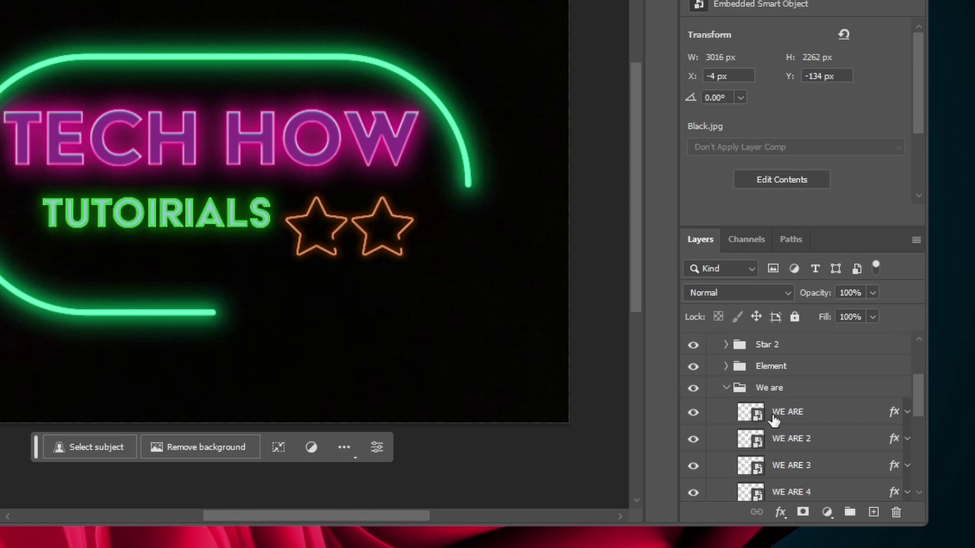
left_click(826, 414)
Step: Drop the Inner Glow opacity in the WE ARE layer's style to 69% and apply it
double_click(826, 414)
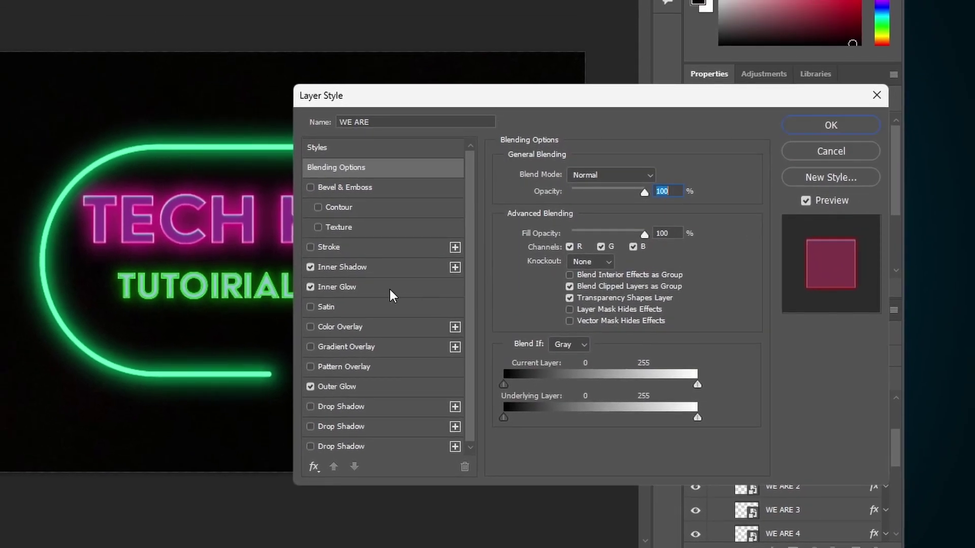
left_click(389, 288)
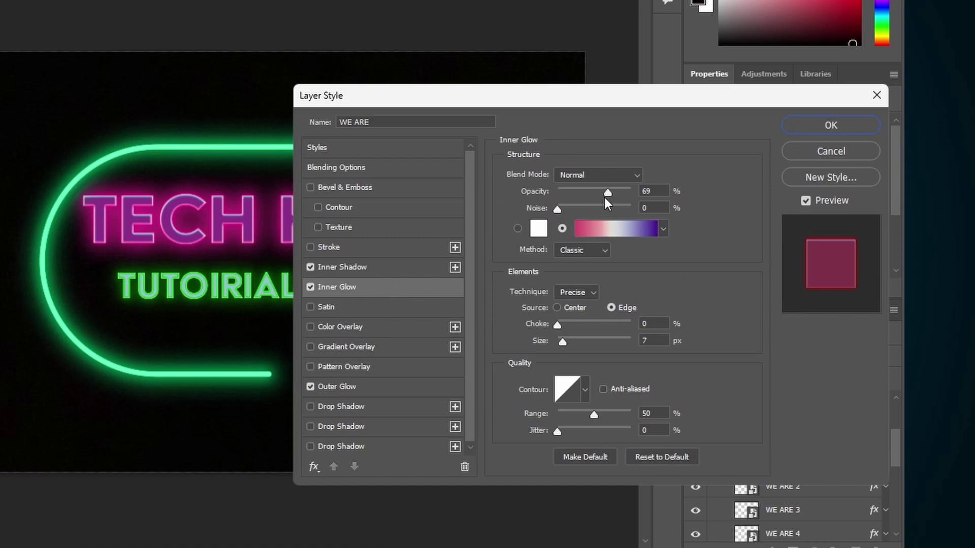
mouse_move(626, 192)
left_mouse_down()
mouse_move(598, 193)
mouse_move(609, 197)
left_mouse_up()
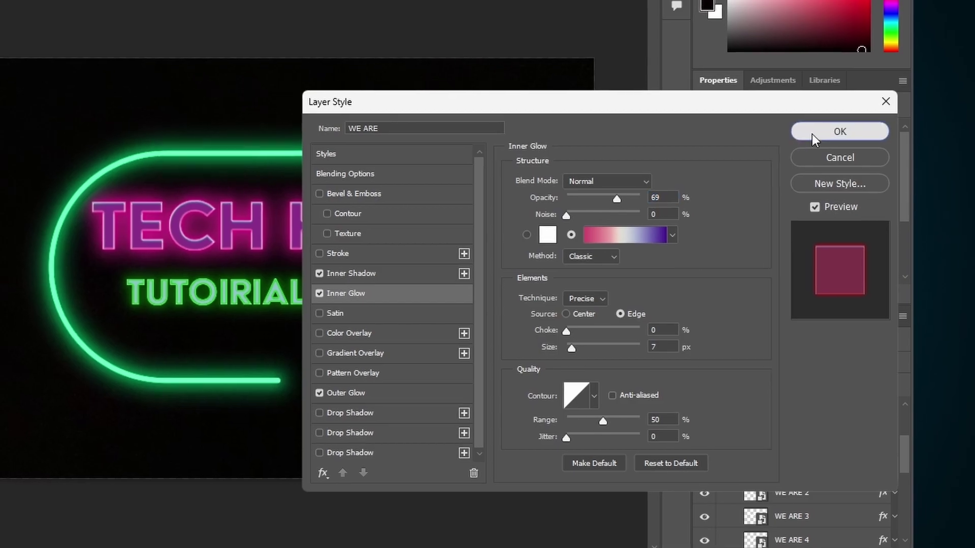
left_click(815, 131)
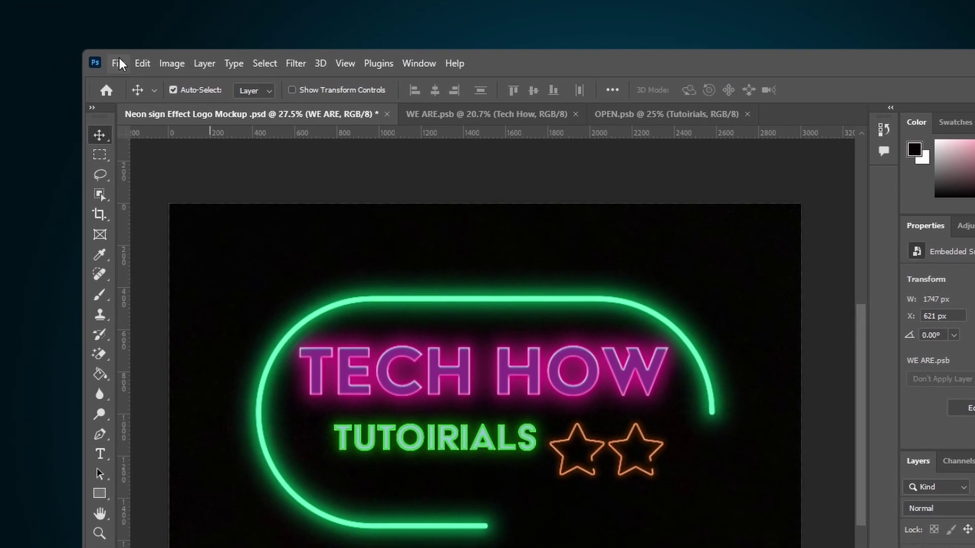
Step: Save a copy of the mockup named 'neon' with JPEG as the file format
left_click(118, 63)
left_click(172, 263)
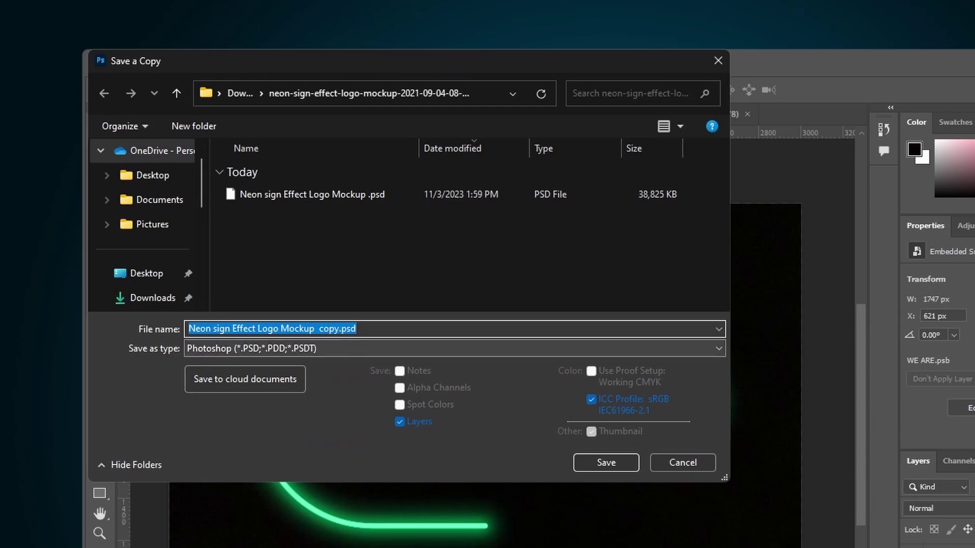
type("neon")
left_click(282, 349)
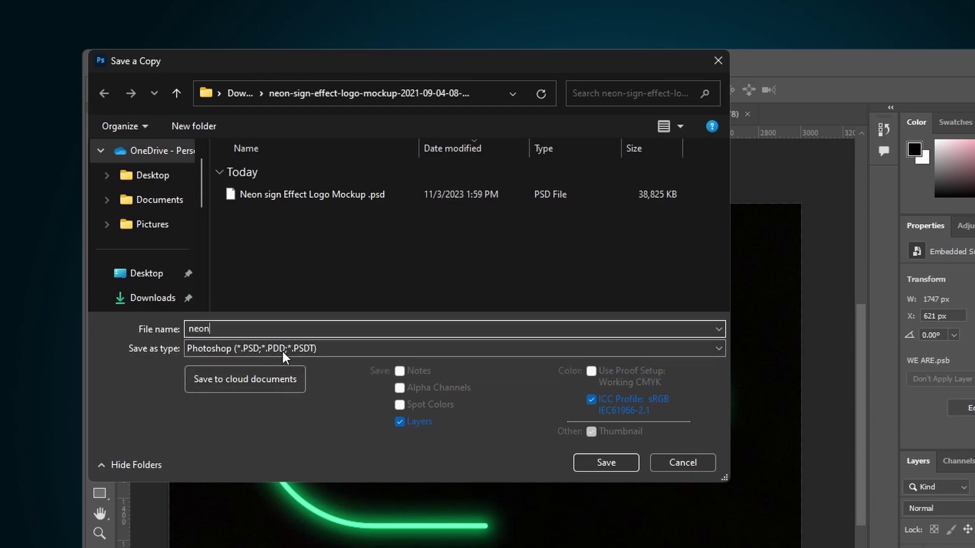
left_click(282, 349)
key("p")
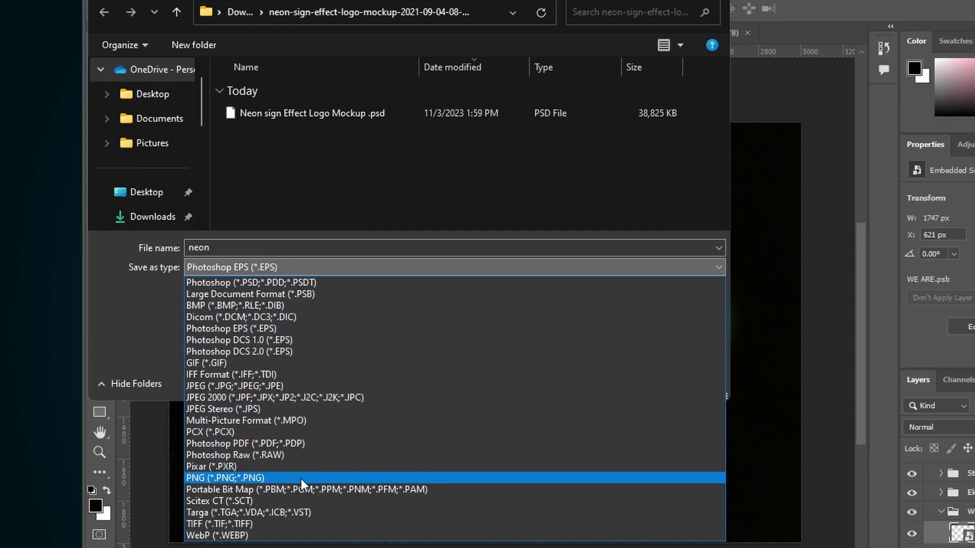
key("j")
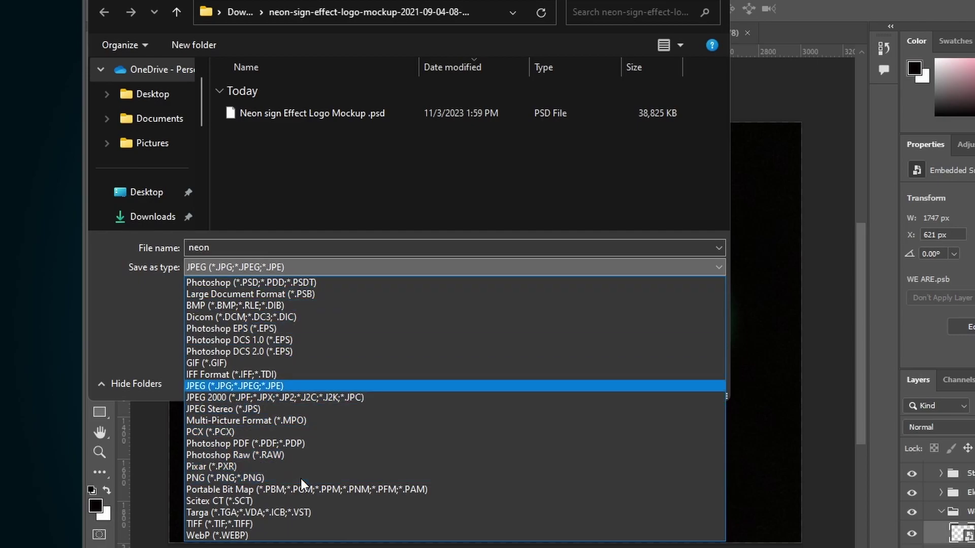
key("Return")
left_click(596, 373)
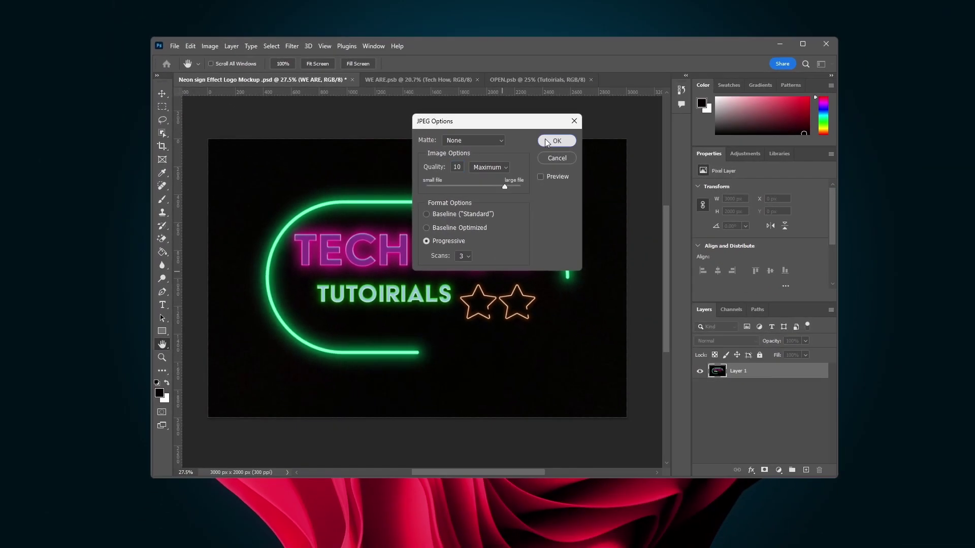
Step: Accept the JPEG options at quality 10, then minimise Photoshop to show the desktop
left_click(685, 127)
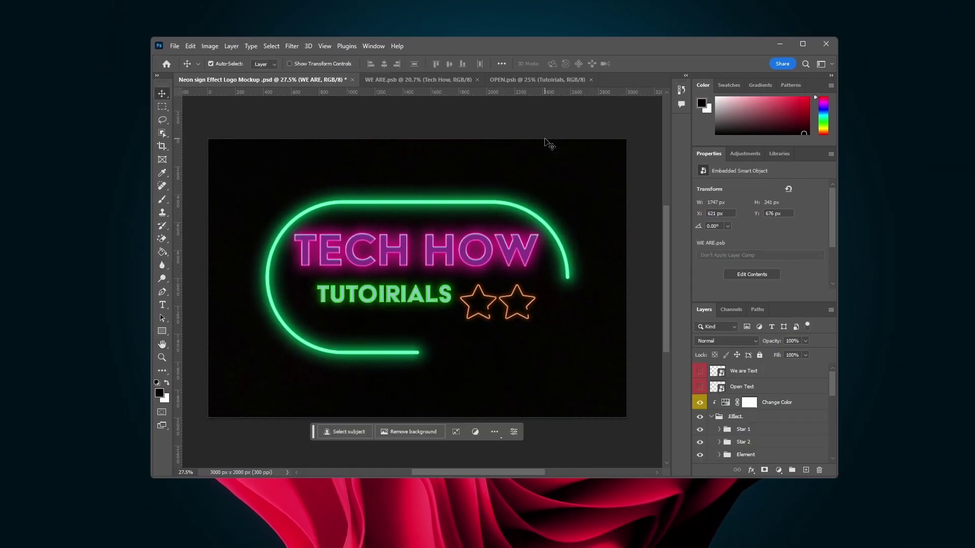
left_click(779, 46)
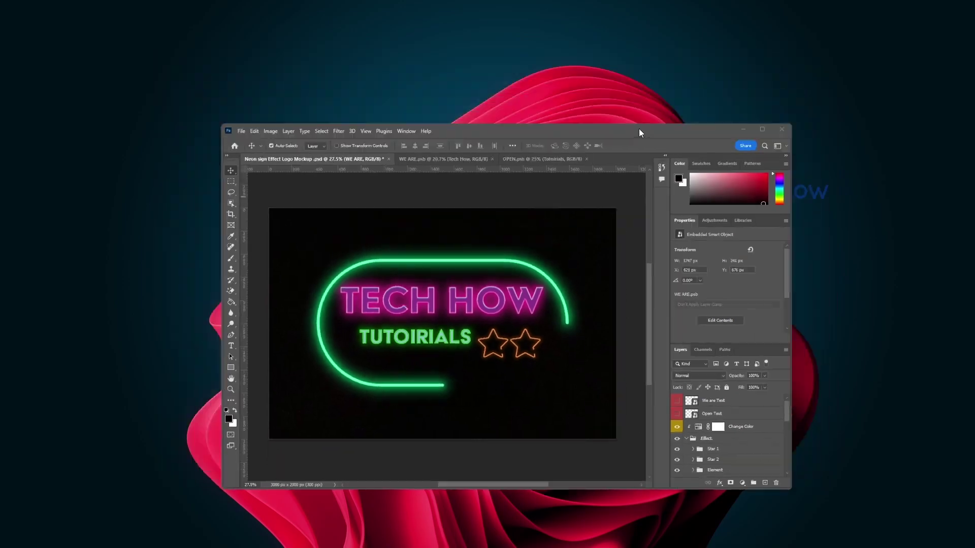